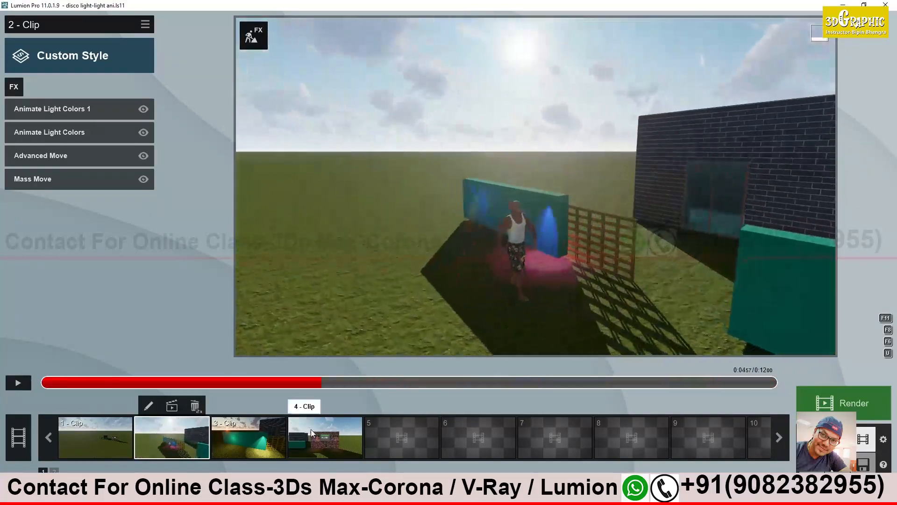
Step: Scrub clip 2 to about 1.2 seconds and add the Time Warp animation effect to it
drag(310, 429, 114, 377)
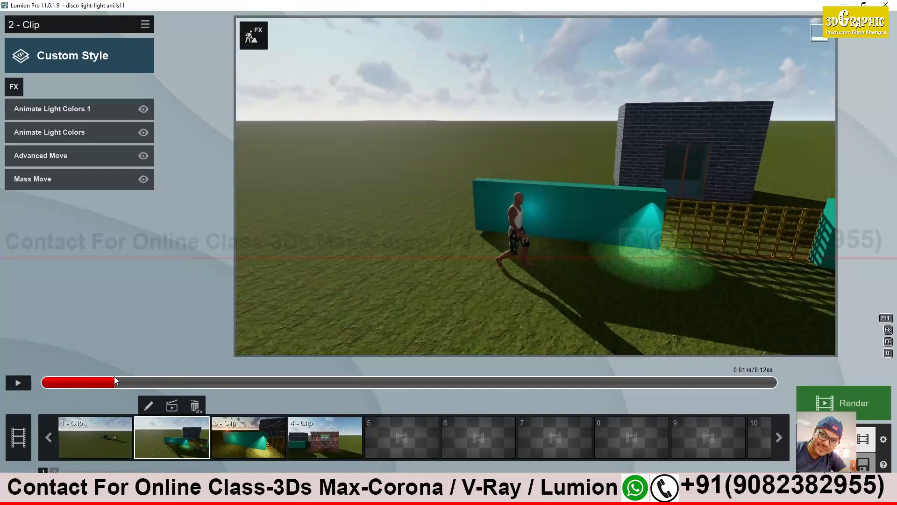
click(14, 87)
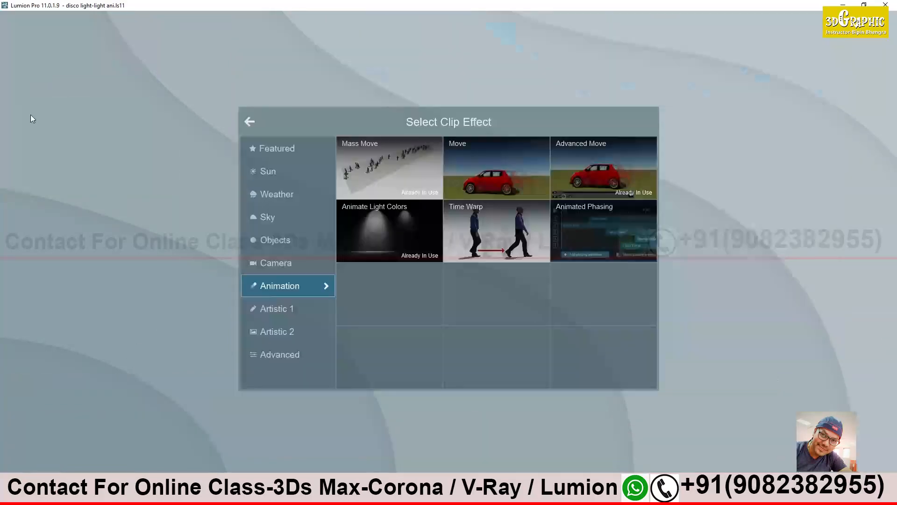
click(493, 222)
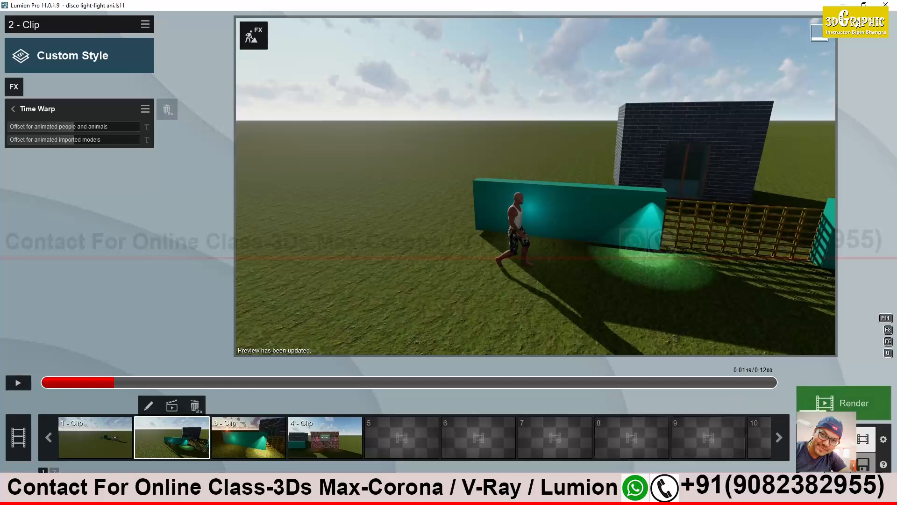
Step: Return to build mode and open the People and Animals library for placing a figure
click(812, 439)
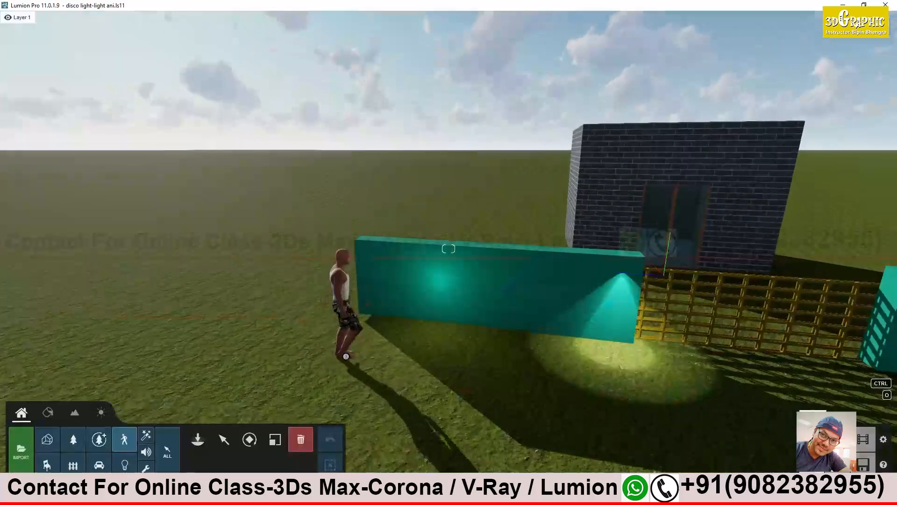
click(197, 442)
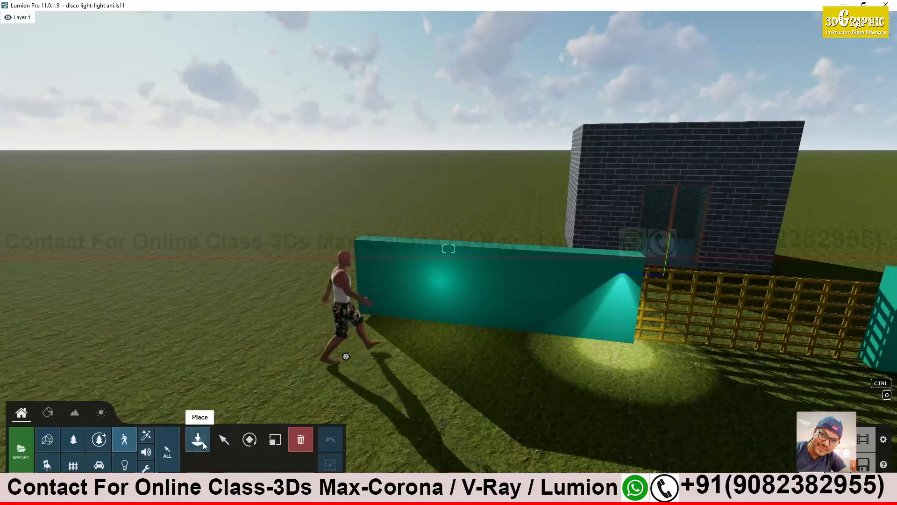
click(50, 444)
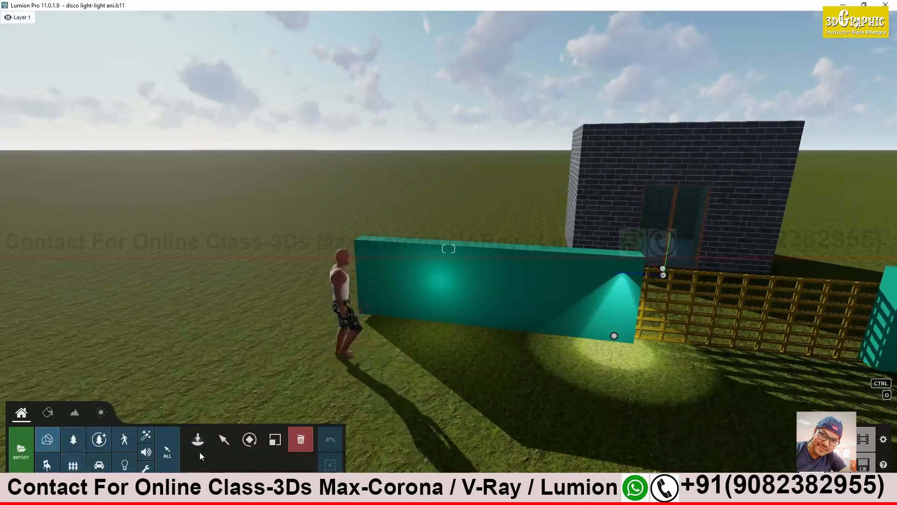
click(125, 439)
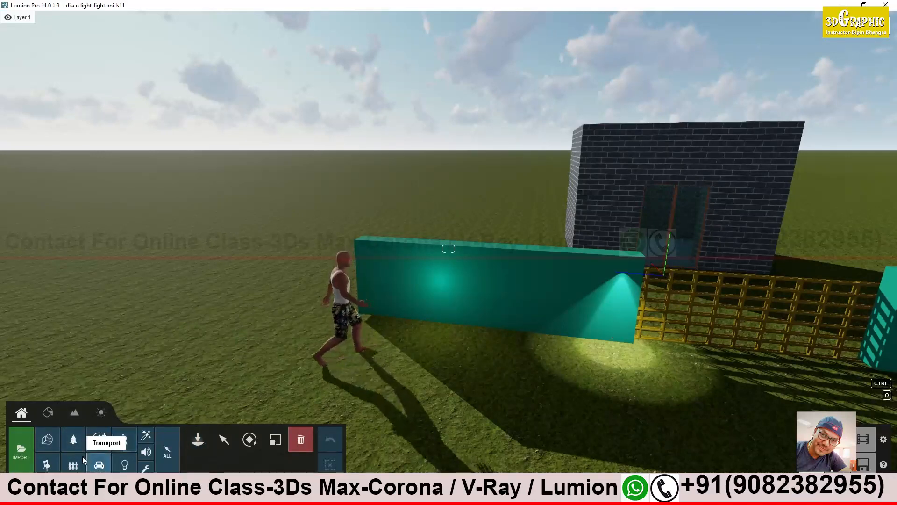
click(73, 439)
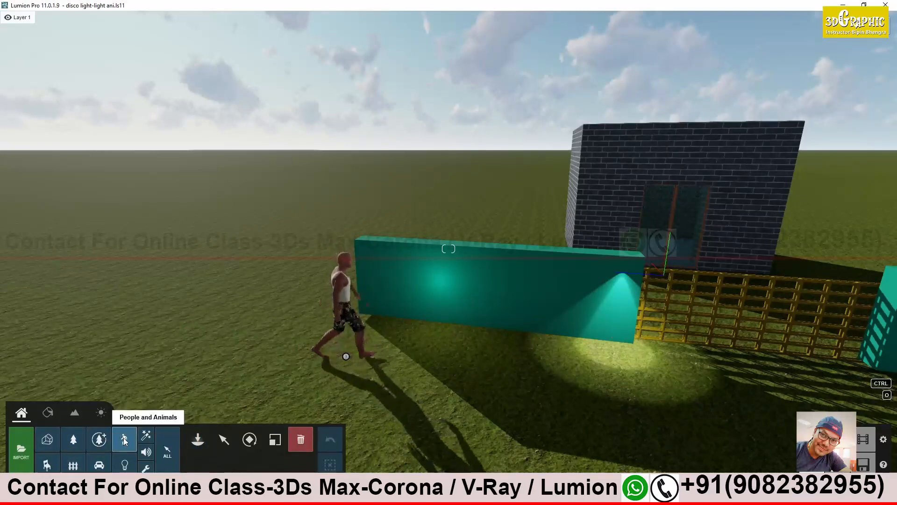
click(198, 440)
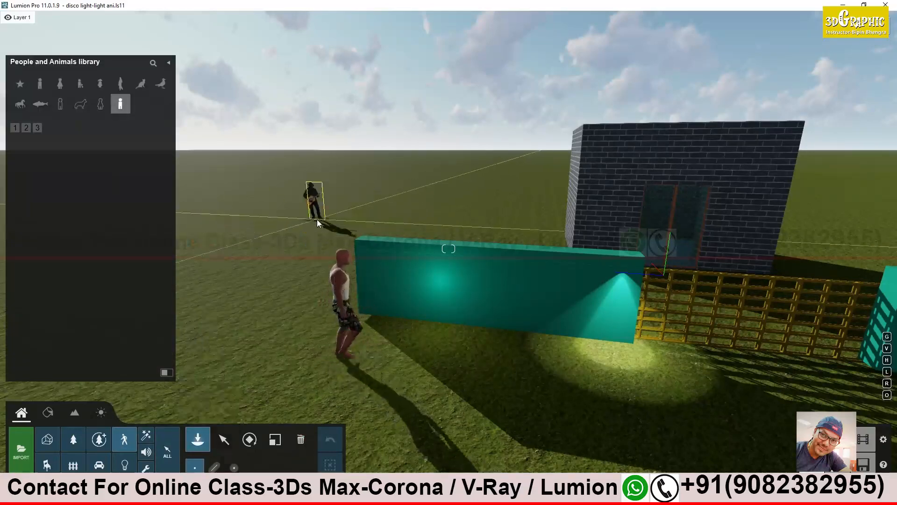
Step: Place the static 3D woman in the light coat in front of the green wall, beside the walking man
click(39, 84)
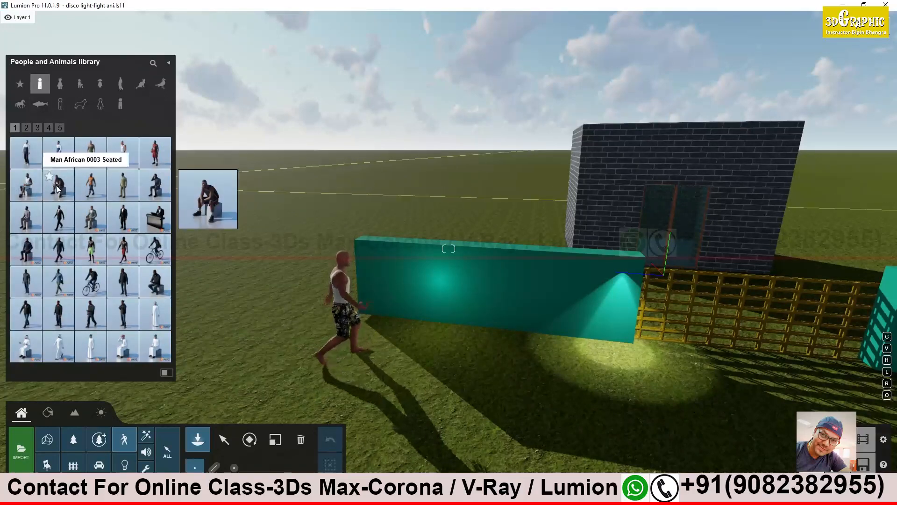
click(80, 84)
click(68, 82)
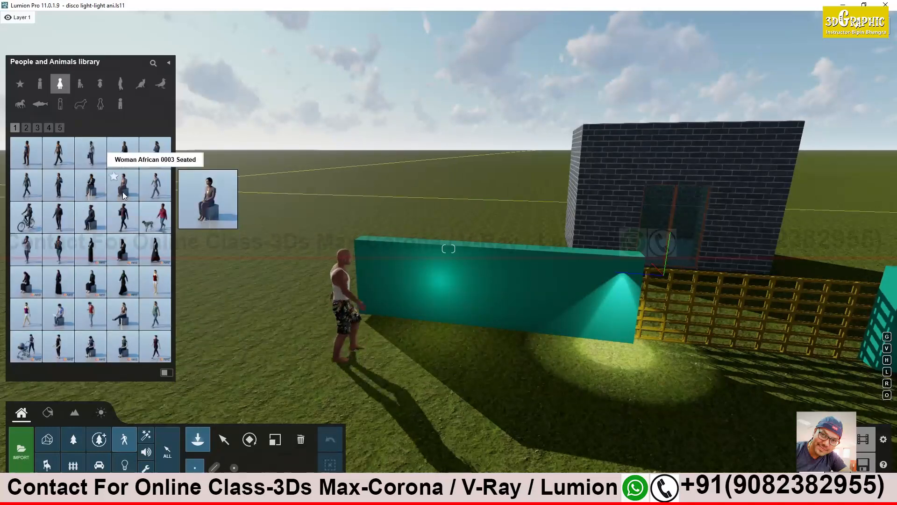
click(121, 84)
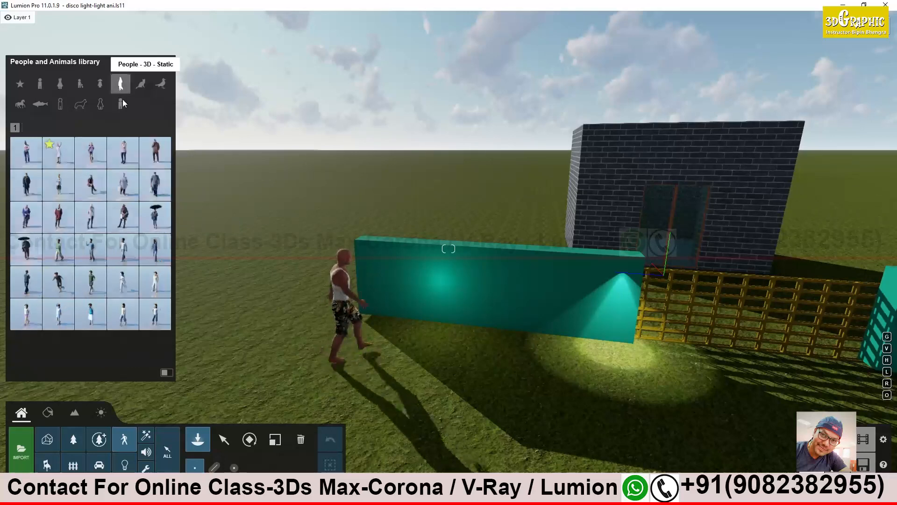
click(91, 217)
click(460, 383)
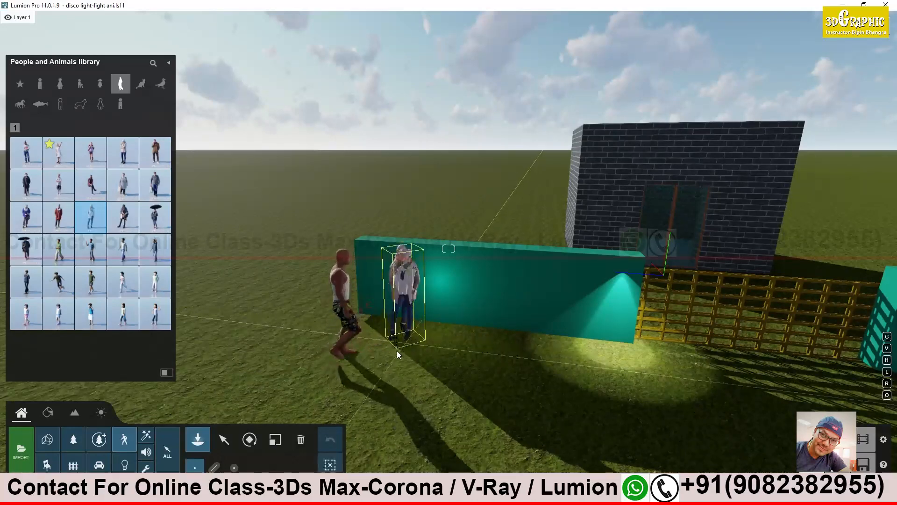
click(391, 326)
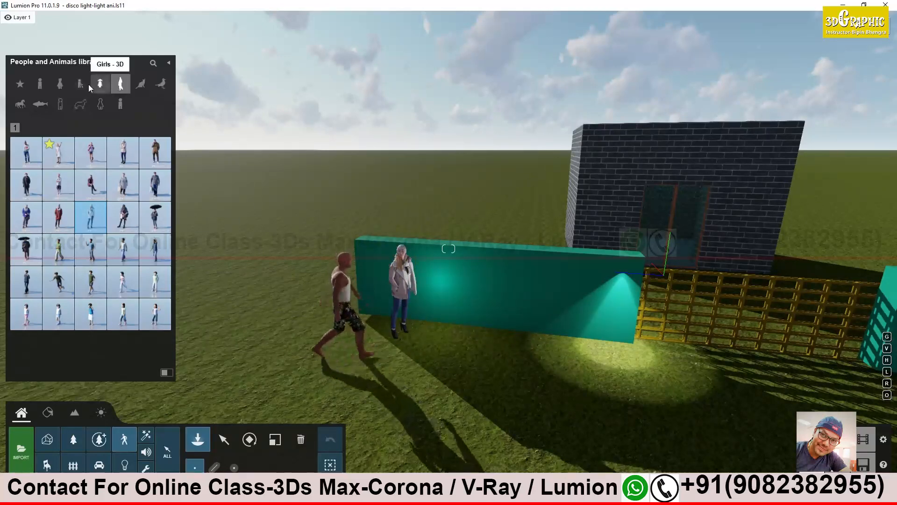
Step: Place the animated Woman Caucasian 0023 Idle in front of the green wall, beside the static woman
click(59, 86)
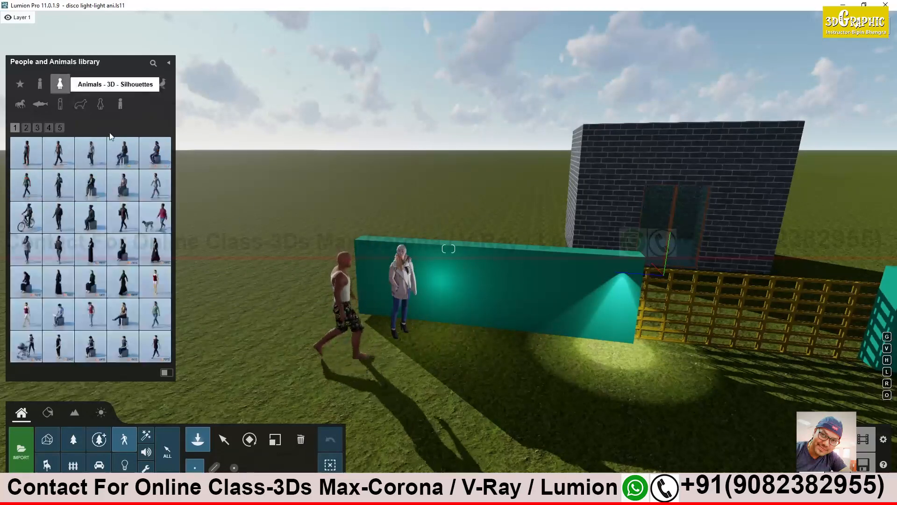
click(49, 128)
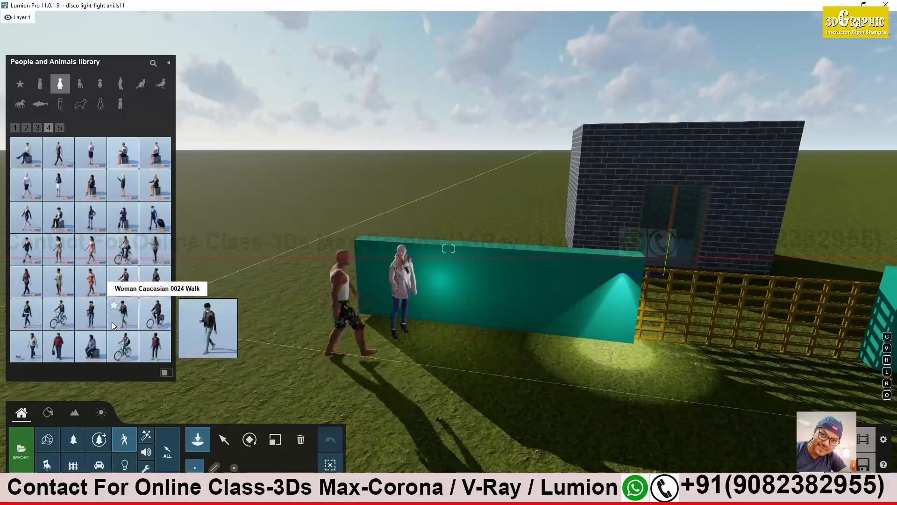
click(155, 281)
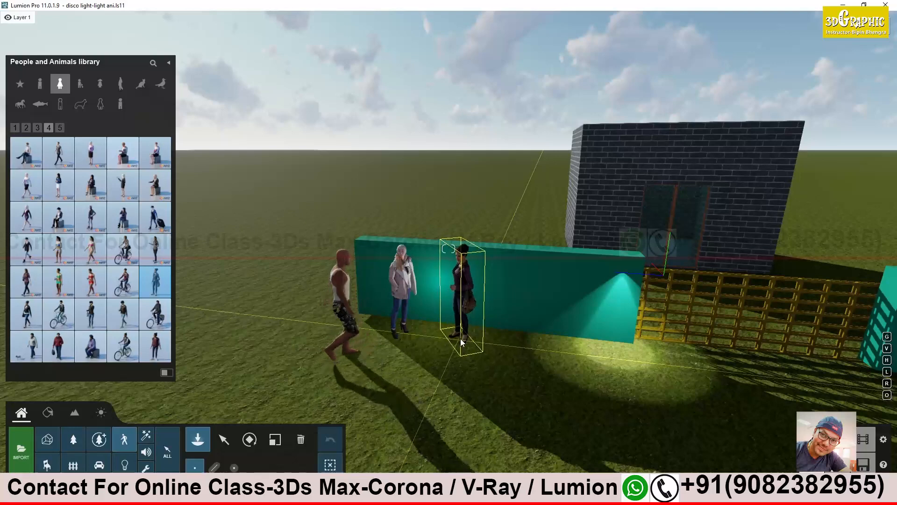
click(459, 345)
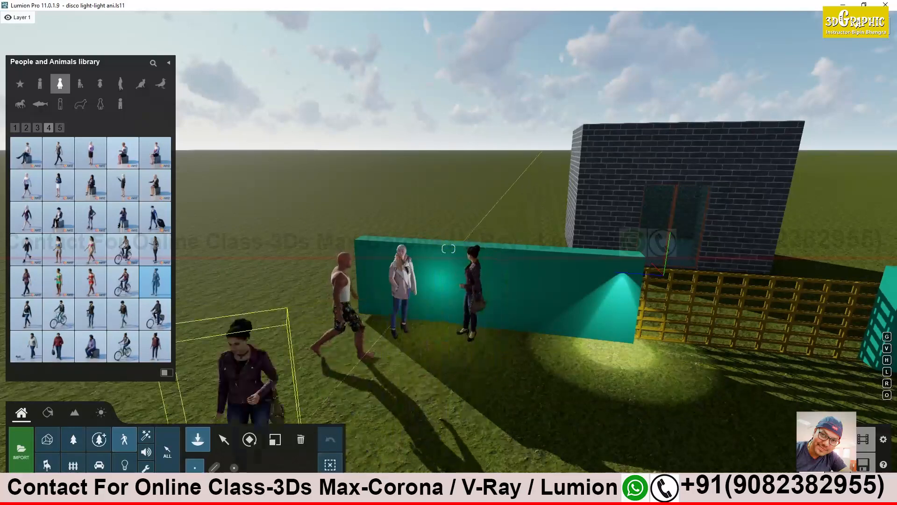
Step: Rotate the idle woman to face away from the green wall and select the static woman
click(249, 439)
click(466, 336)
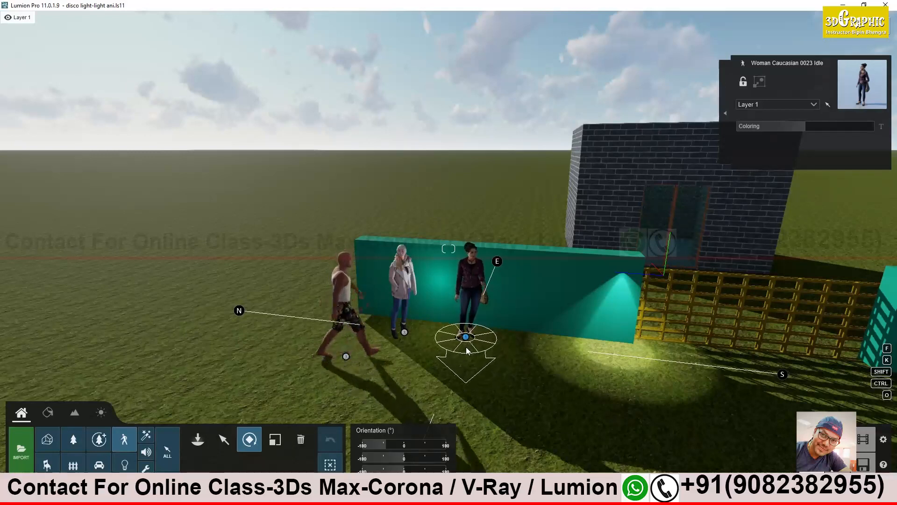
click(404, 332)
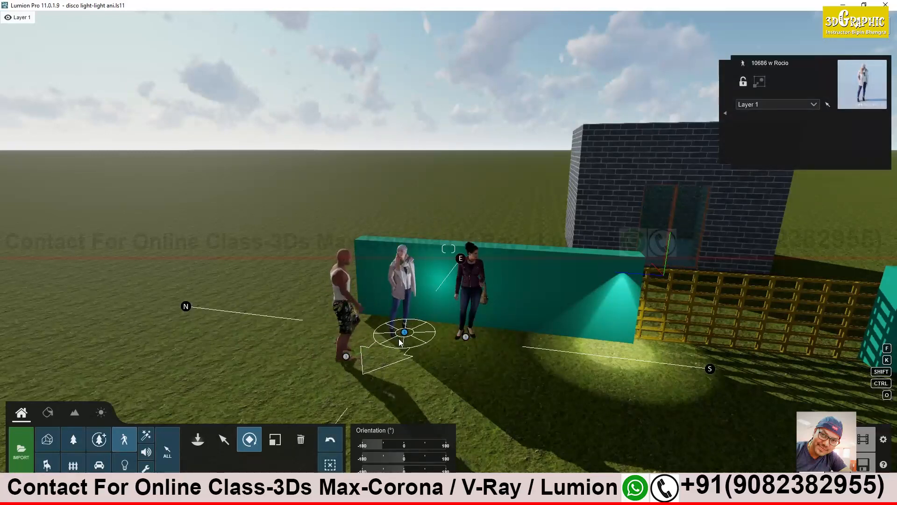
Step: Examine the static woman, the idle woman and the walking man up close to compare their movement
click(224, 439)
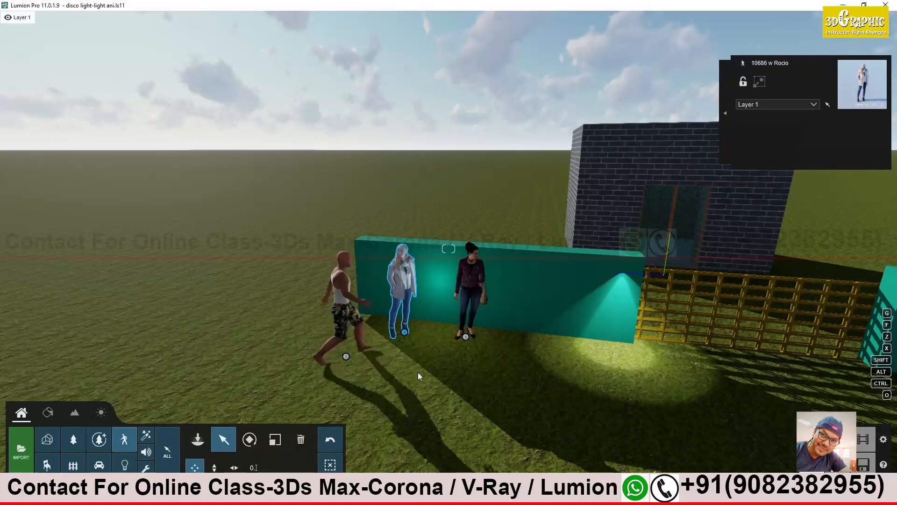
mouse_move(438, 335)
right_down()
mouse_move(437, 317)
mouse_move(481, 352)
mouse_move(409, 333)
mouse_move(374, 335)
mouse_move(367, 362)
mouse_move(344, 360)
mouse_move(339, 346)
mouse_move(363, 361)
mouse_move(438, 336)
right_up()
key(w)
key(s)
key(d)
key(w)
key(s)
key(d)
key(w)
key(s)
key(a)
key(w)
key(s)
key(a)
key(s)
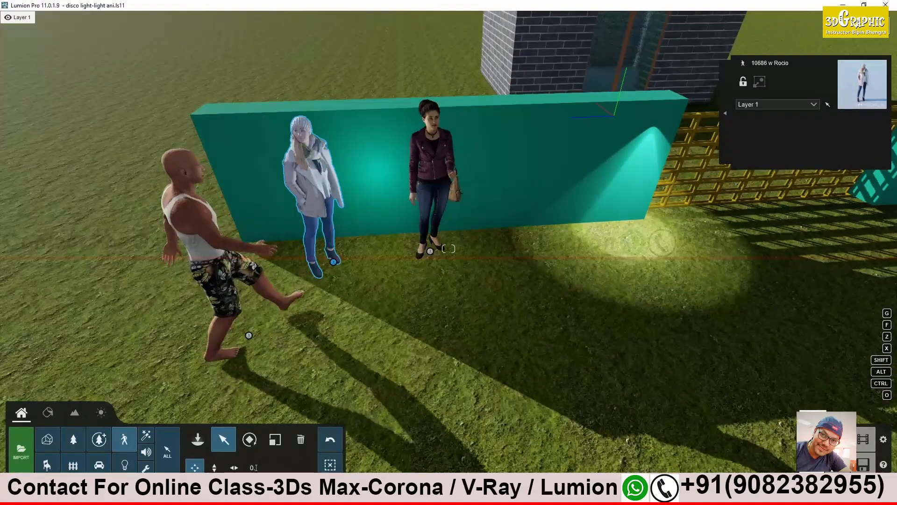
Step: Reopen clip 2 in Movie mode and scrub from its start to about 2 seconds to check the figures' animation
click(862, 442)
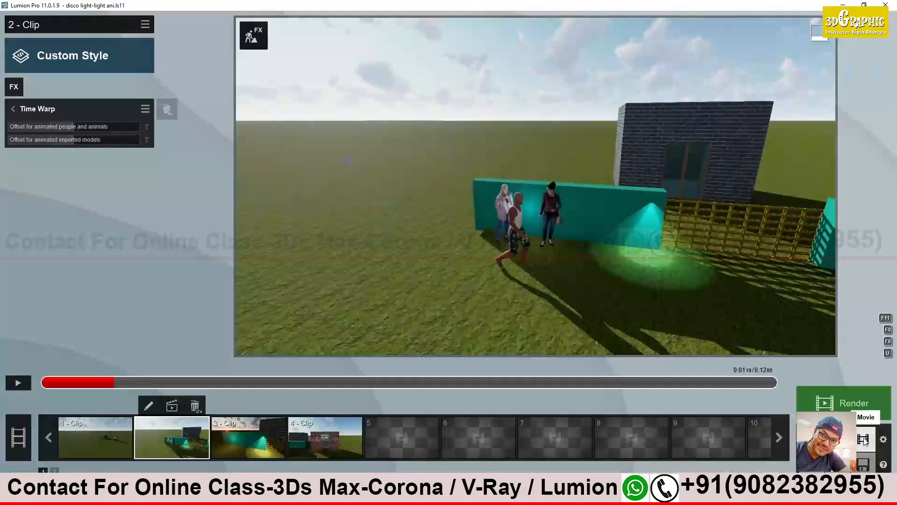
click(174, 442)
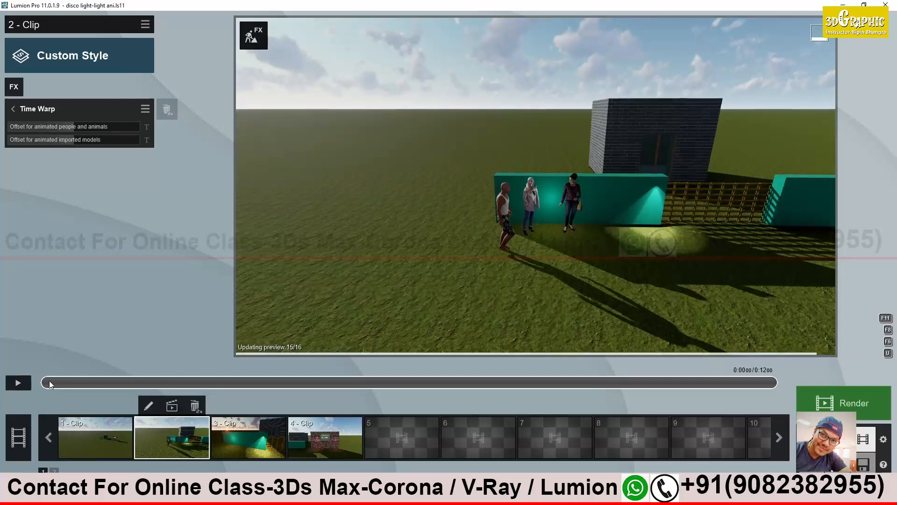
click(12, 109)
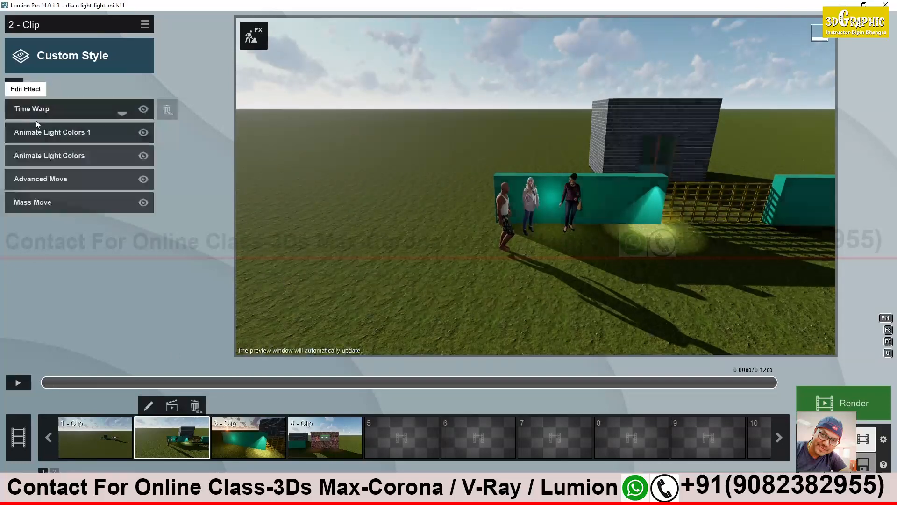
mouse_move(48, 383)
mouse_down()
mouse_move(448, 400)
mouse_move(767, 444)
mouse_move(339, 450)
mouse_move(304, 430)
mouse_move(34, 378)
mouse_move(134, 389)
mouse_move(34, 380)
mouse_up()
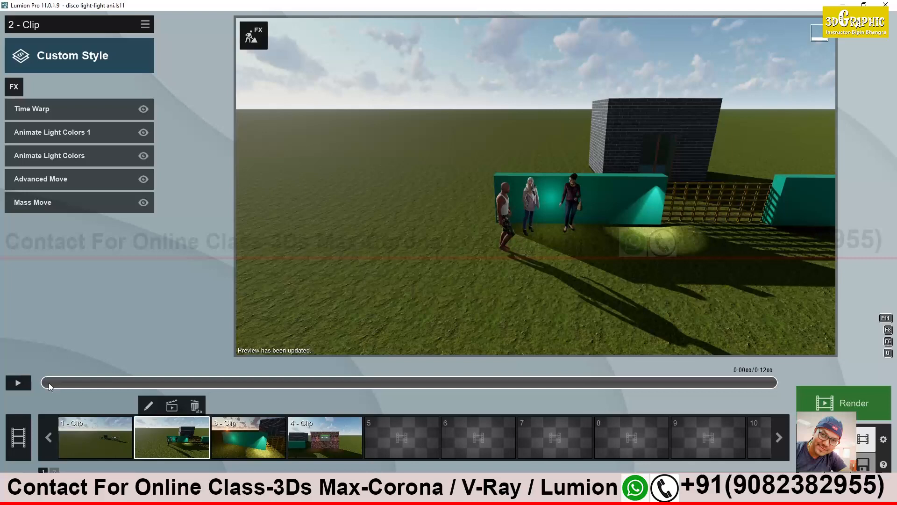
drag(49, 382, 148, 400)
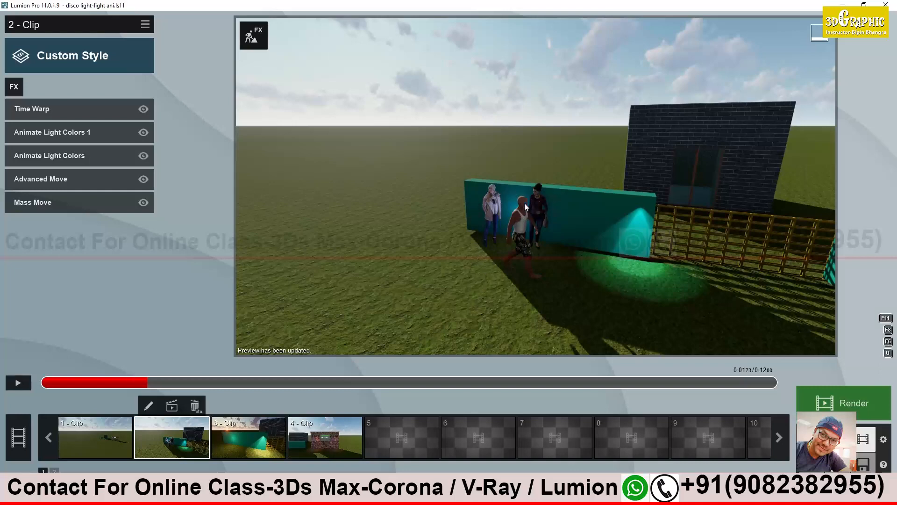
drag(140, 382, 160, 371)
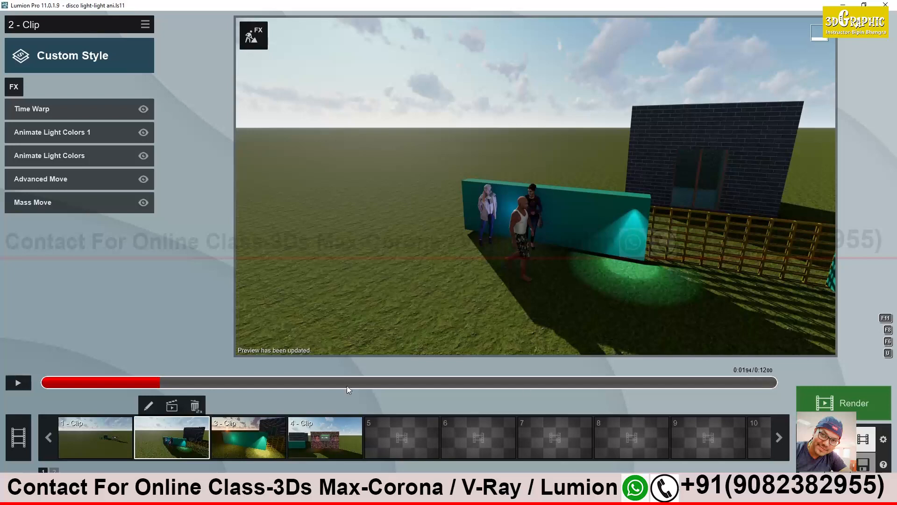
drag(160, 384, 164, 385)
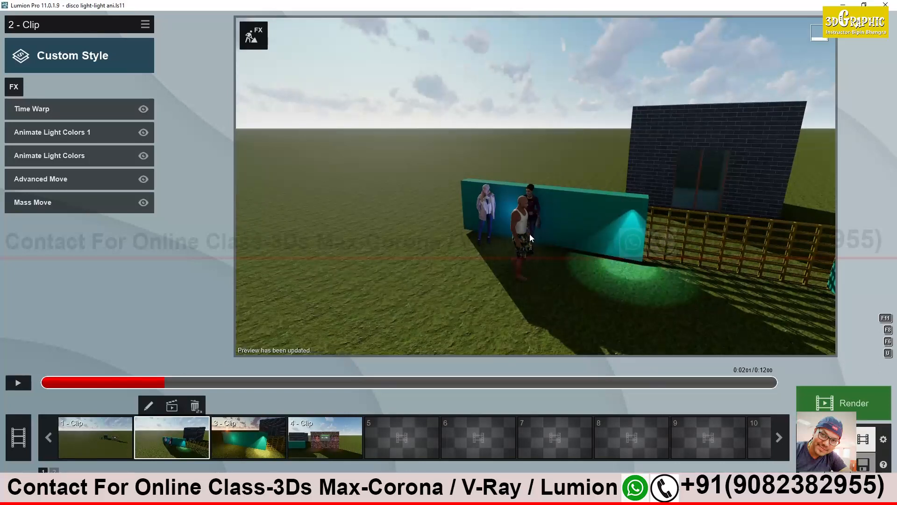
Step: In Time Warp, lower and then raise the offset for animated people and animals above its default, checking the figures at about 2 seconds
click(42, 108)
mouse_move(70, 127)
mouse_down()
mouse_move(7, 125)
mouse_move(63, 127)
mouse_up()
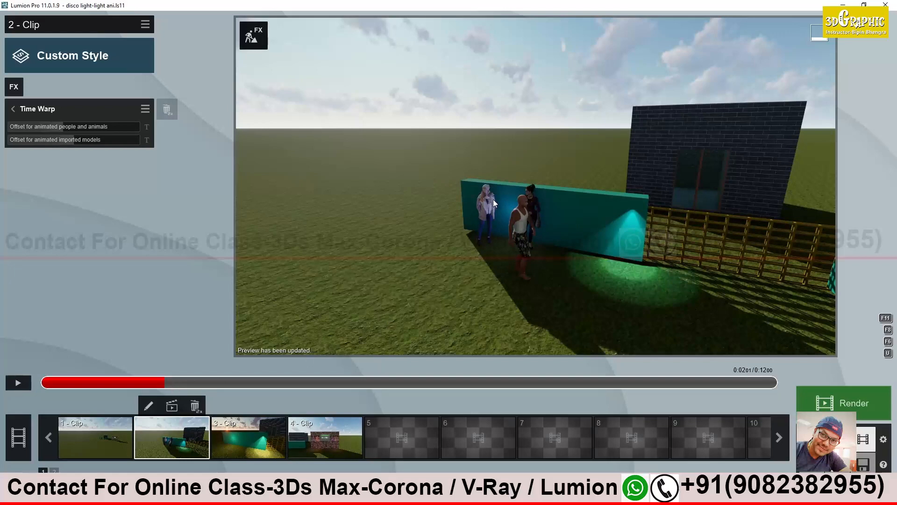
click(62, 128)
drag(62, 127, 88, 127)
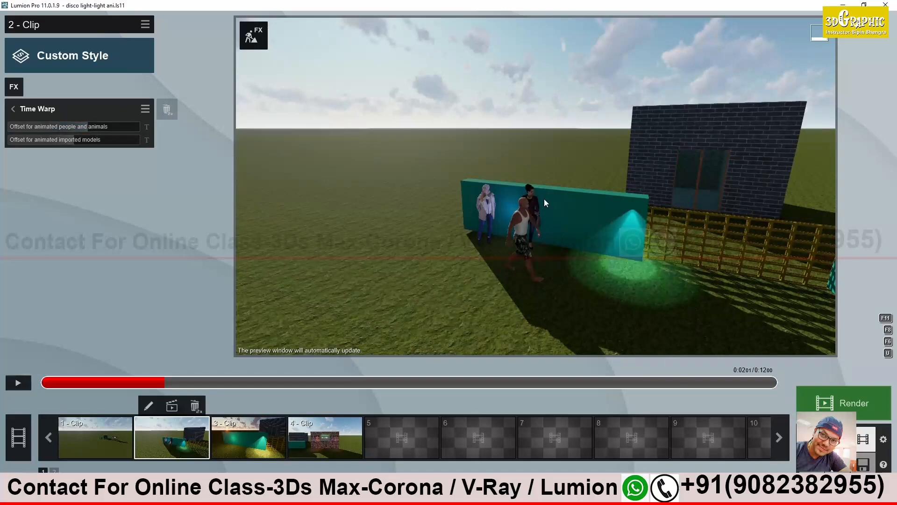
click(162, 383)
mouse_move(162, 383)
mouse_down()
mouse_move(38, 390)
mouse_move(165, 388)
mouse_up()
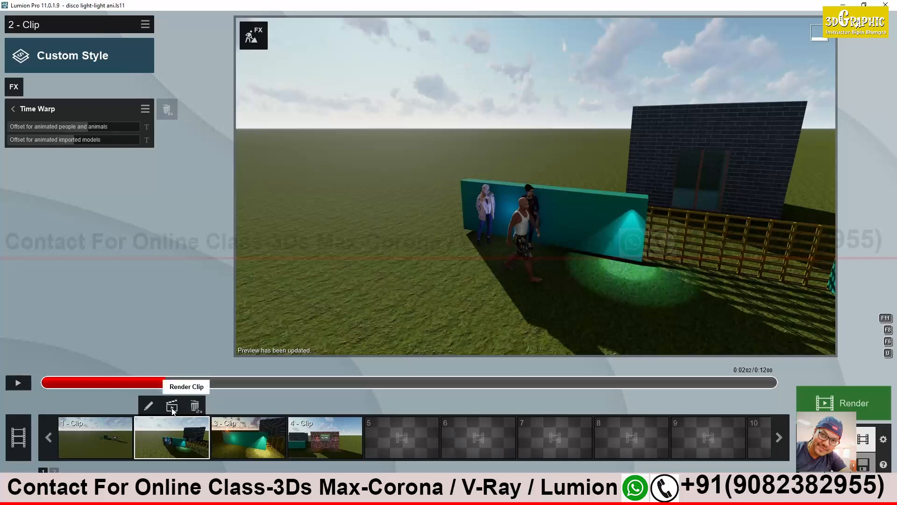
Step: In clip 2, insert a camera keyframe after the first one and store a close view of the three figures in it
click(156, 405)
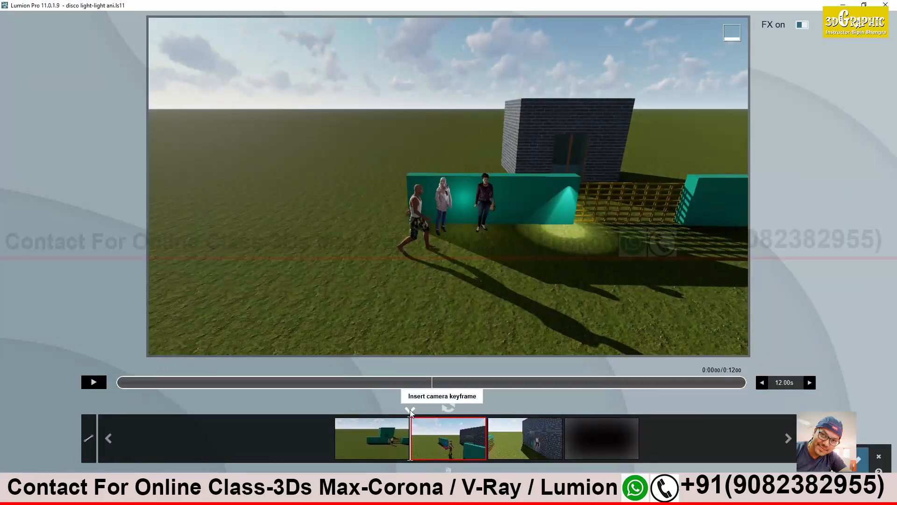
click(410, 412)
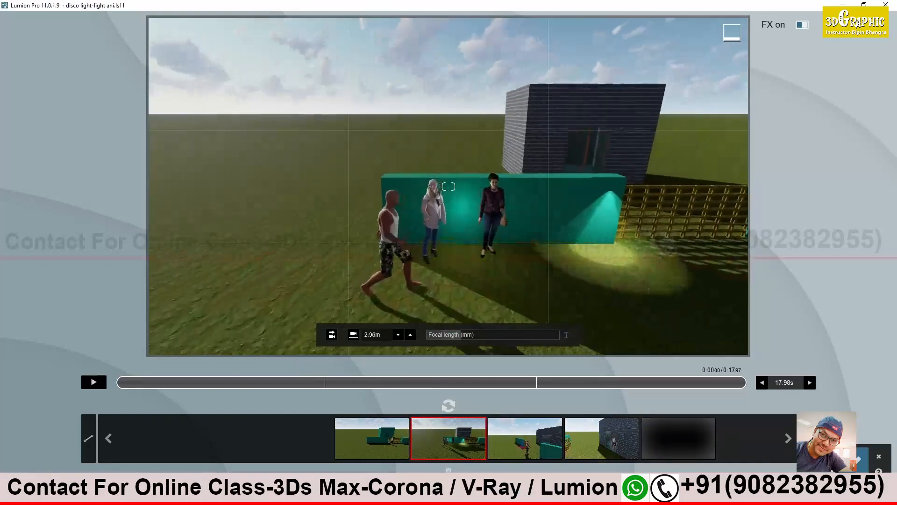
key(w)
key(d)
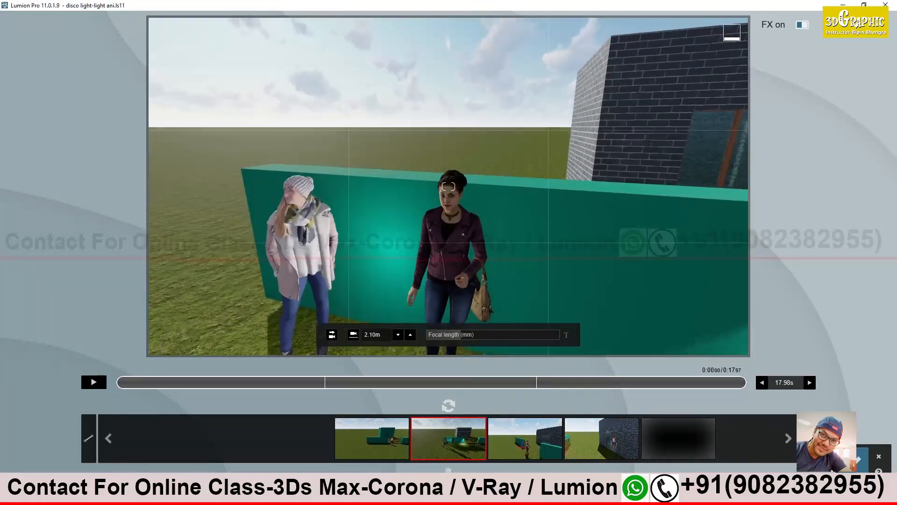
key(s)
key(e)
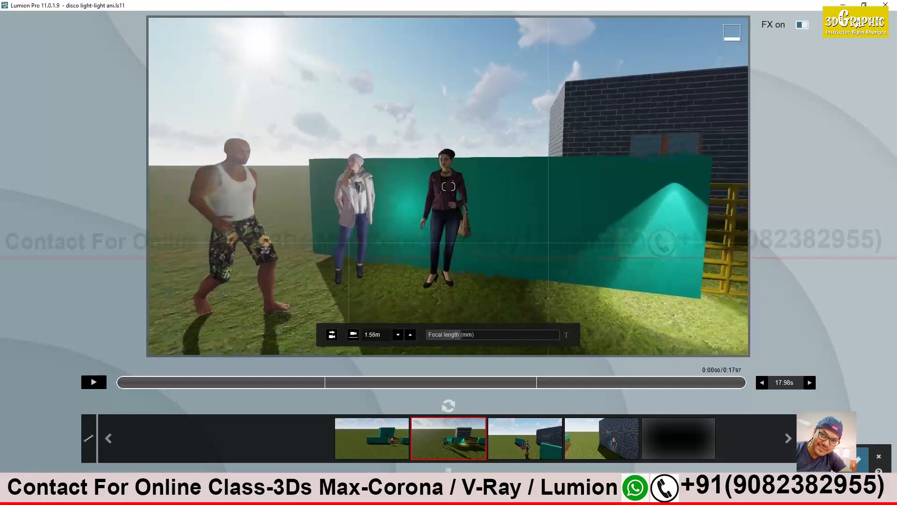
key(w)
key(a)
key(s)
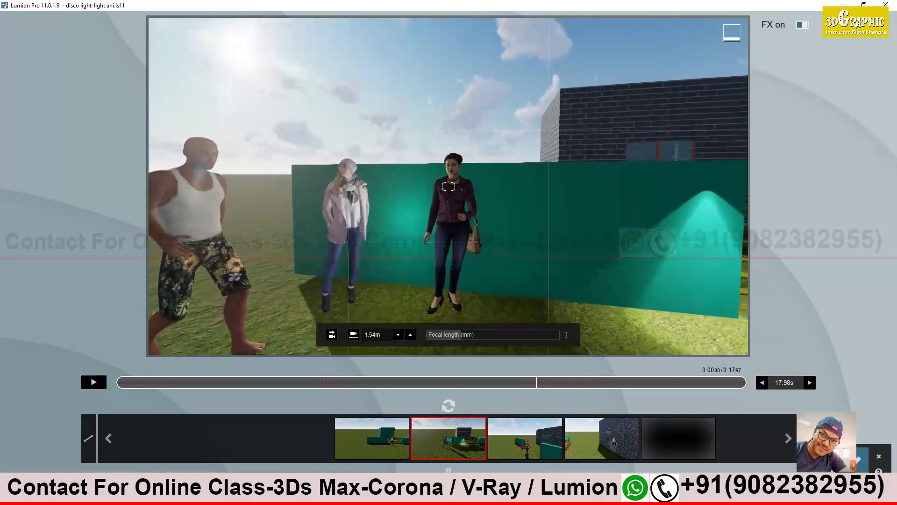
click(448, 411)
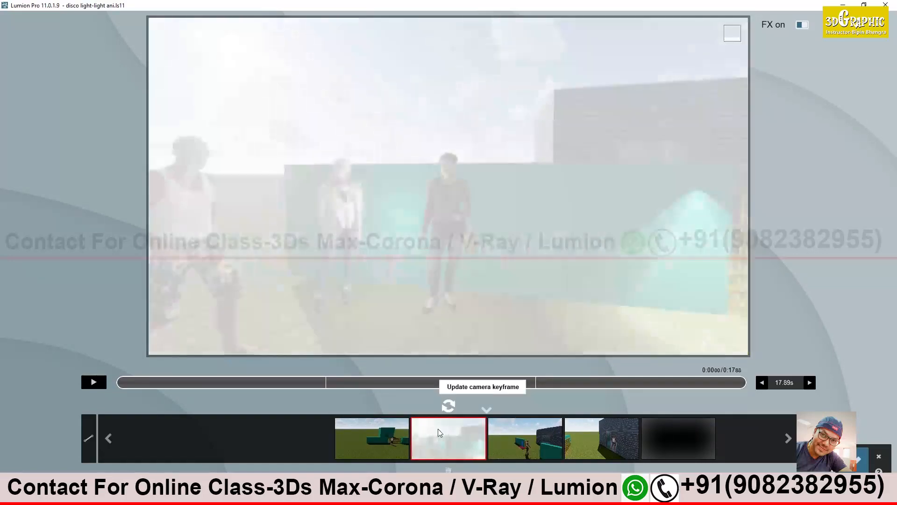
Step: Update clip 2's second camera keyframe with a closer angled view of the figures at about 1.8 seconds and finish editing the clip
drag(126, 382, 176, 381)
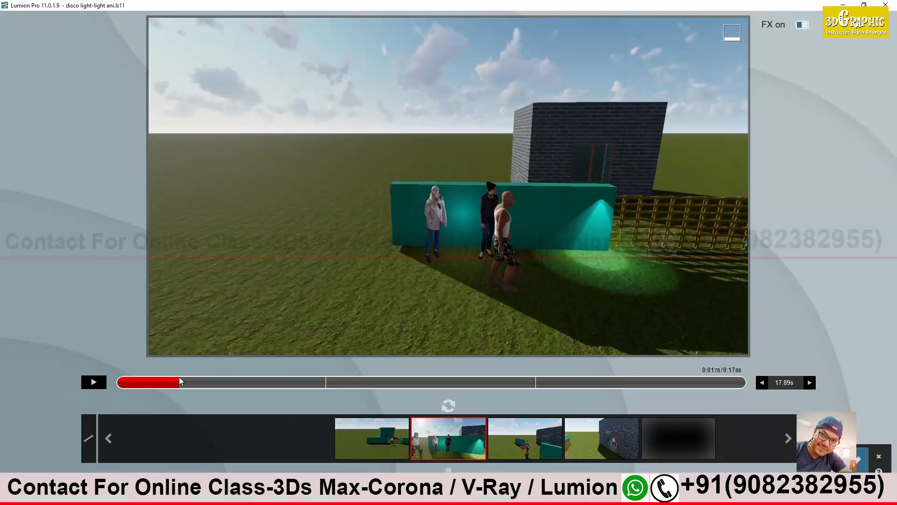
key(w)
right_drag(448, 187, 450, 146)
key(d)
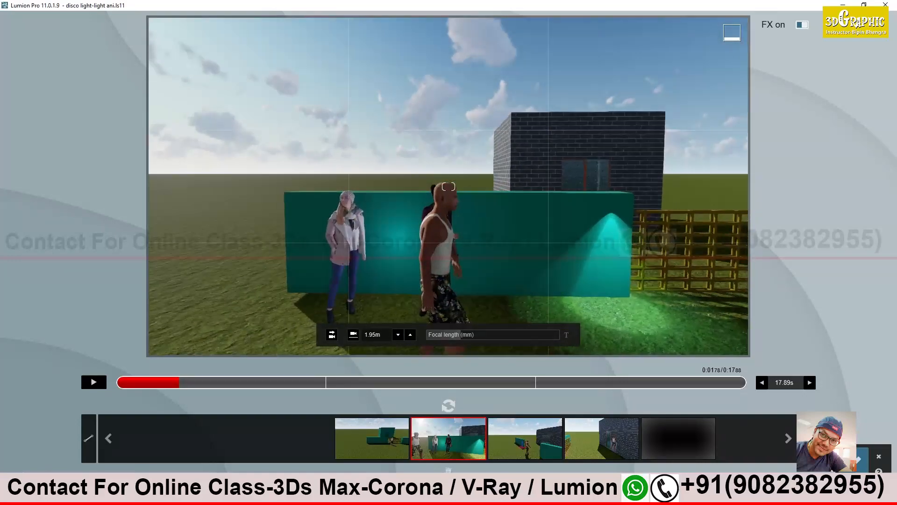
right_drag(448, 186, 404, 195)
key(d)
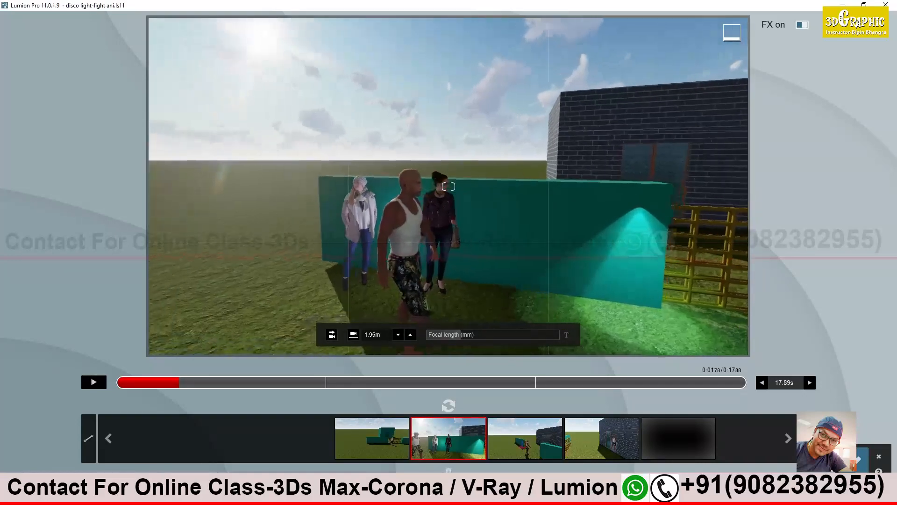
click(450, 407)
drag(126, 383, 183, 382)
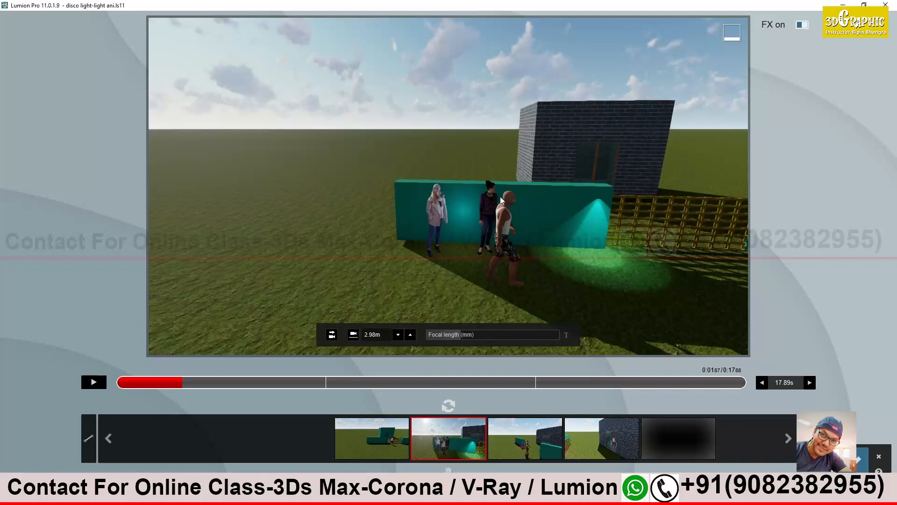
click(862, 455)
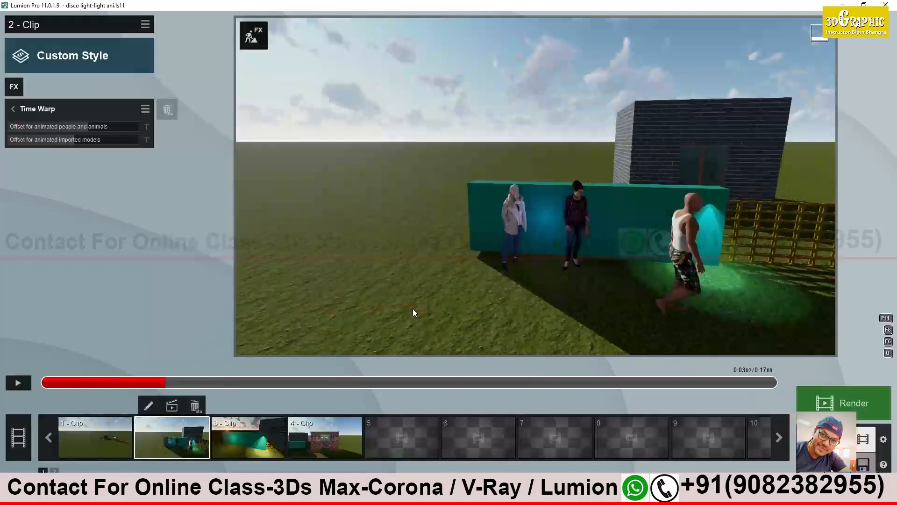
Step: Lower the Time Warp offset for animated people and animals to 0.4 s, comparing the figures at about 1.7 to 1.9 seconds
drag(136, 374, 111, 374)
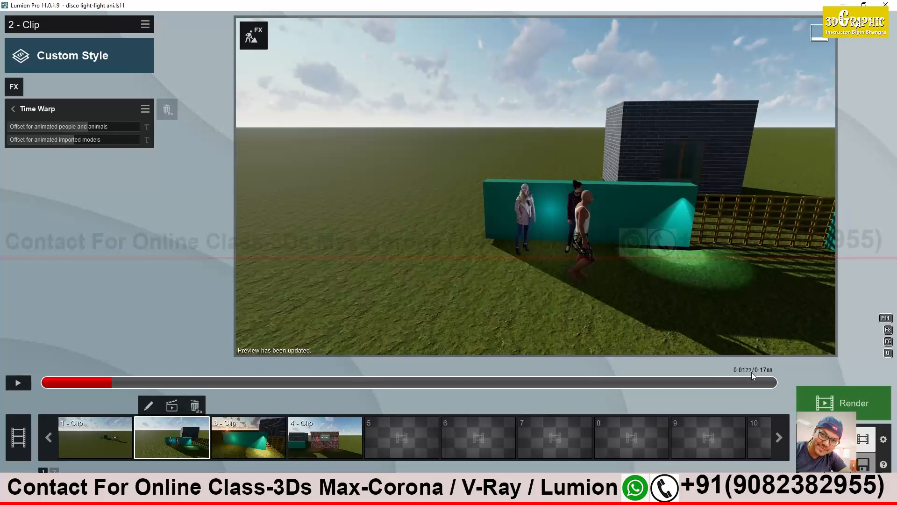
click(86, 127)
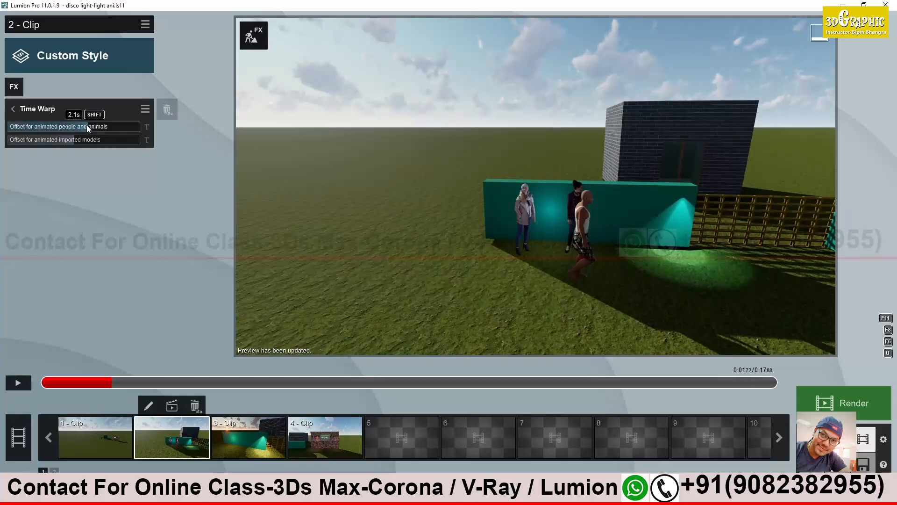
mouse_move(86, 125)
mouse_down()
mouse_move(18, 131)
mouse_move(80, 132)
mouse_up()
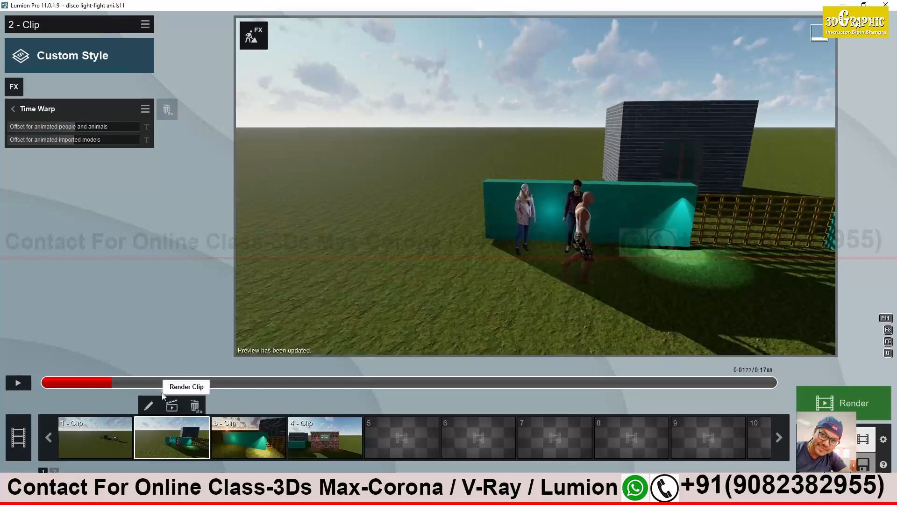
mouse_move(107, 382)
mouse_down()
mouse_move(42, 385)
mouse_move(119, 386)
mouse_up()
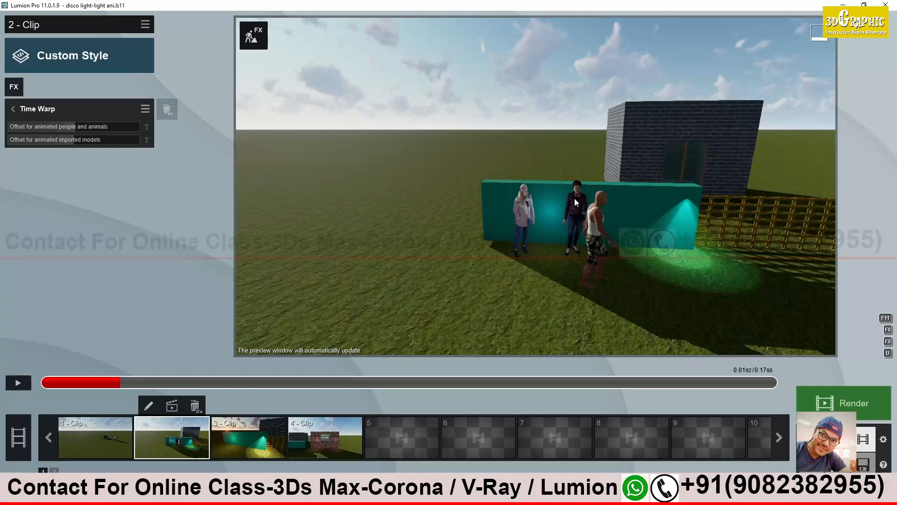
mouse_move(119, 383)
mouse_down()
mouse_move(542, 376)
mouse_move(113, 377)
mouse_up()
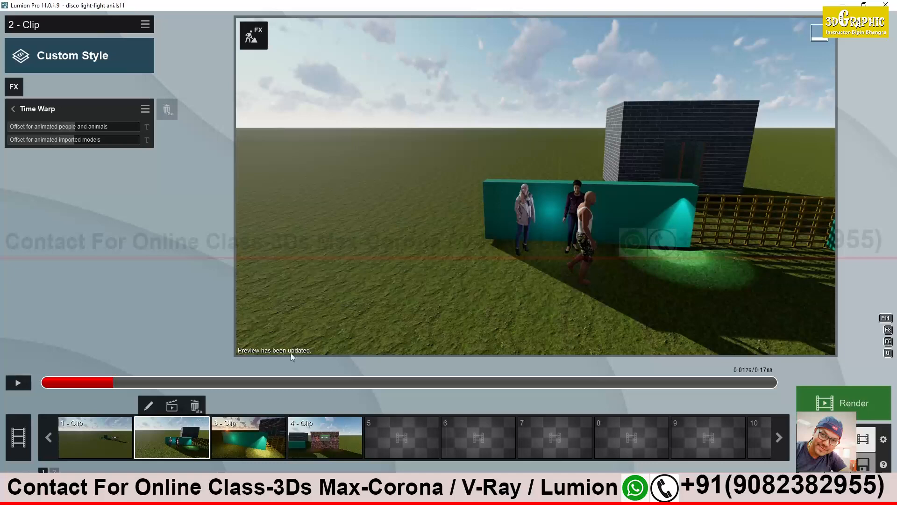
mouse_move(75, 126)
mouse_down()
mouse_move(85, 125)
mouse_move(76, 128)
mouse_up()
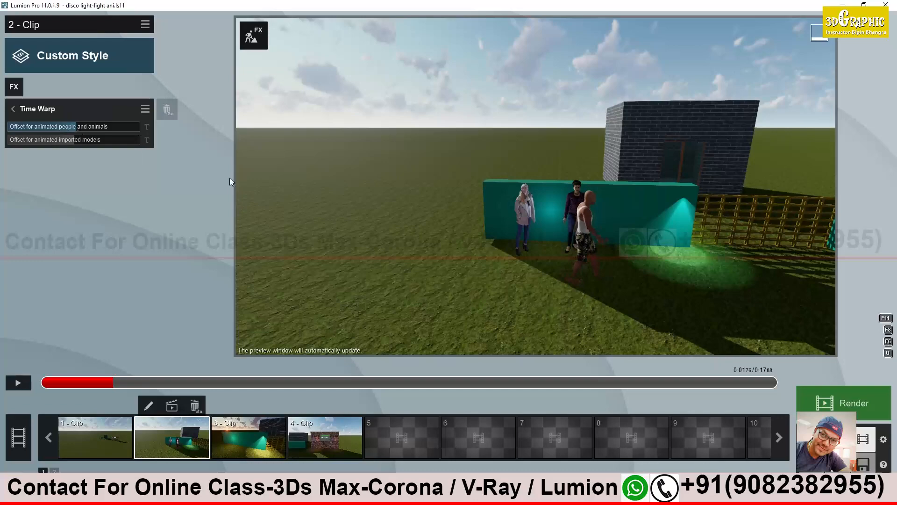
Step: Scrub clip 2 to about 9.4 seconds and back to 3.5 seconds to check the figures, and inspect the offset for animated imported models
drag(95, 383, 97, 348)
drag(56, 382, 430, 333)
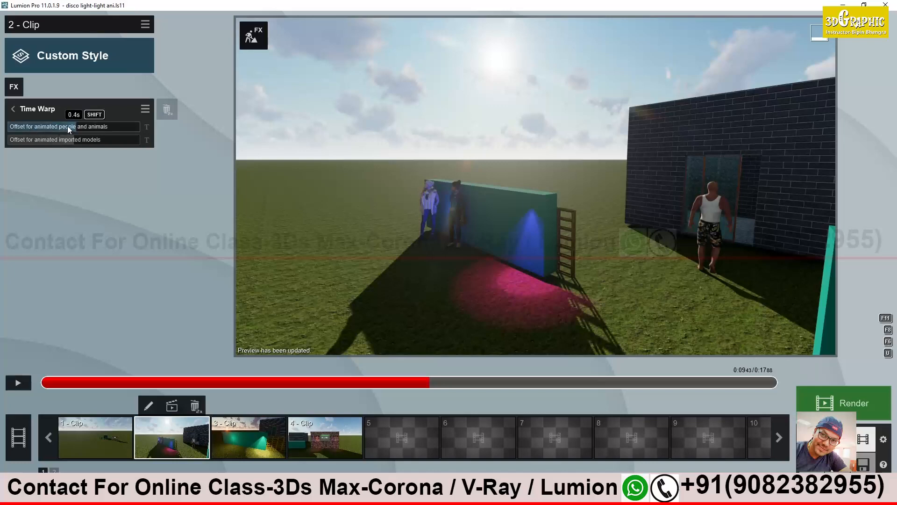
drag(360, 385, 183, 385)
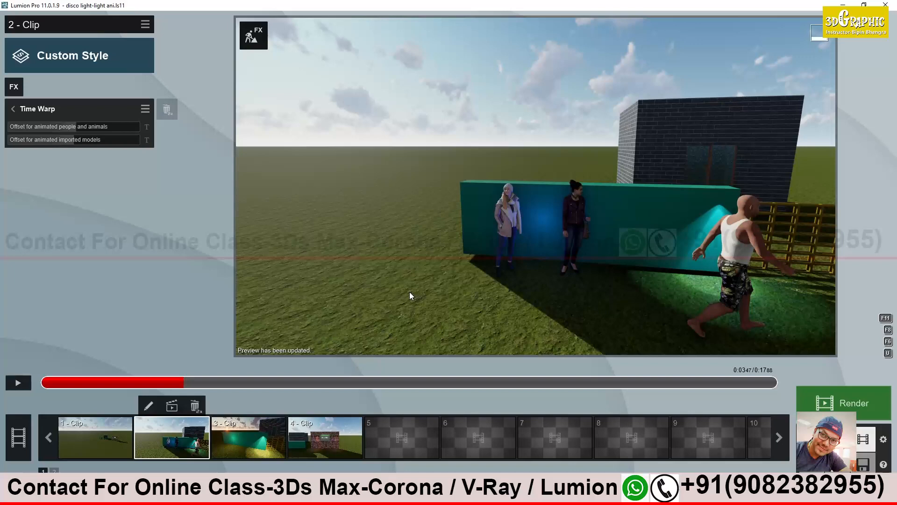
mouse_move(75, 140)
mouse_down()
mouse_move(63, 141)
mouse_move(77, 141)
mouse_up()
mouse_move(72, 142)
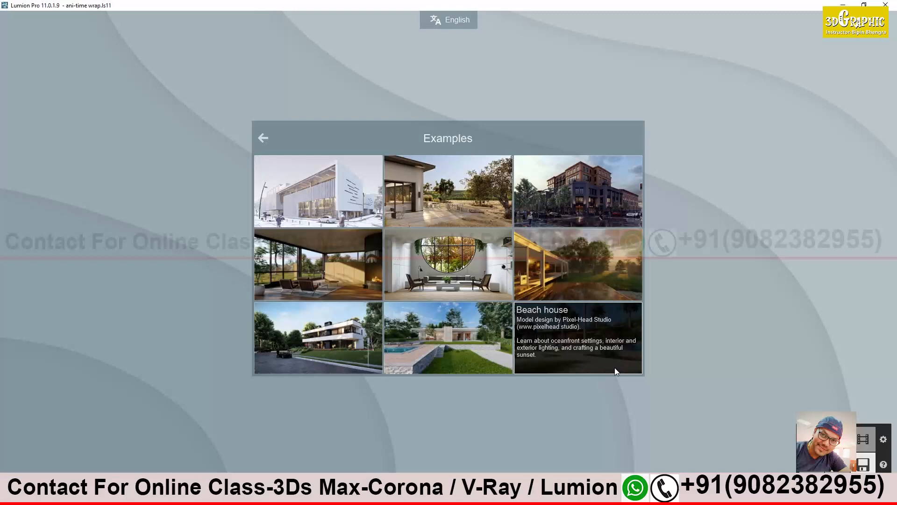
Step: Open the example project showing the living room with the round window and walk through the house to the outdoor staircase
click(441, 282)
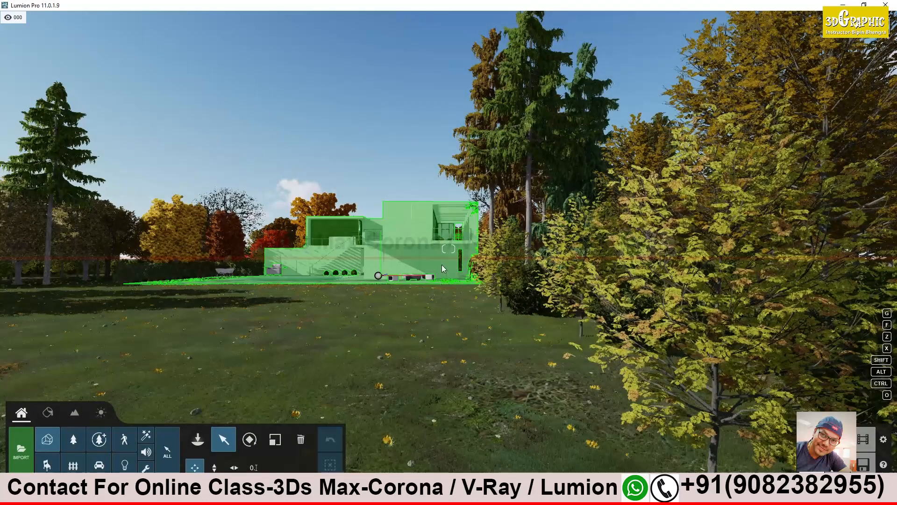
right_drag(435, 179, 425, 181)
key(w)
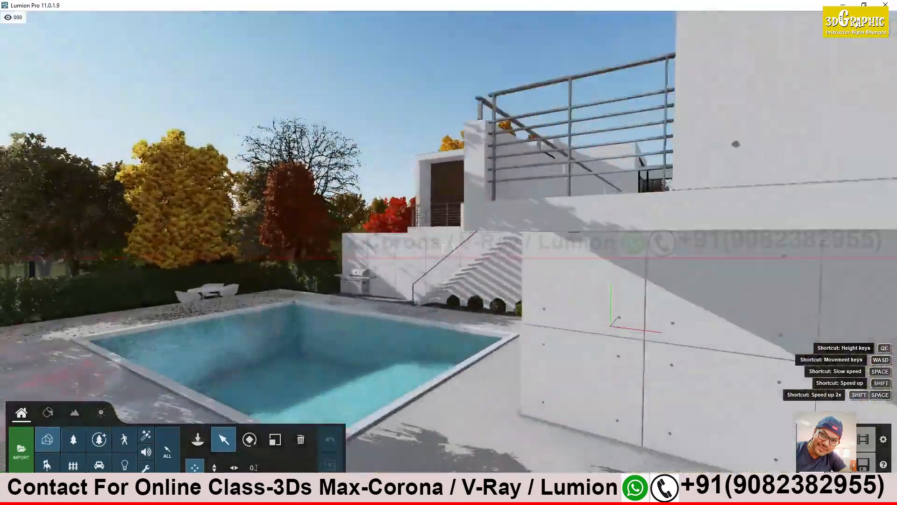
key(w)
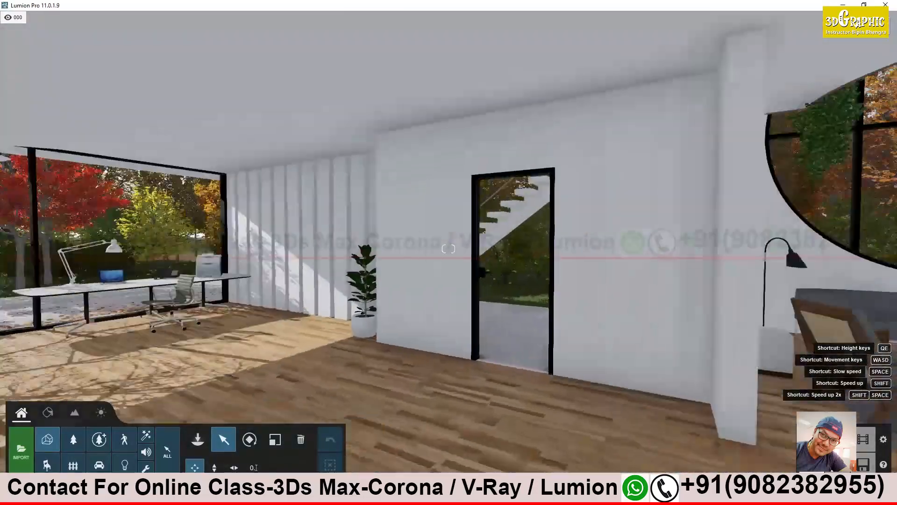
key(w)
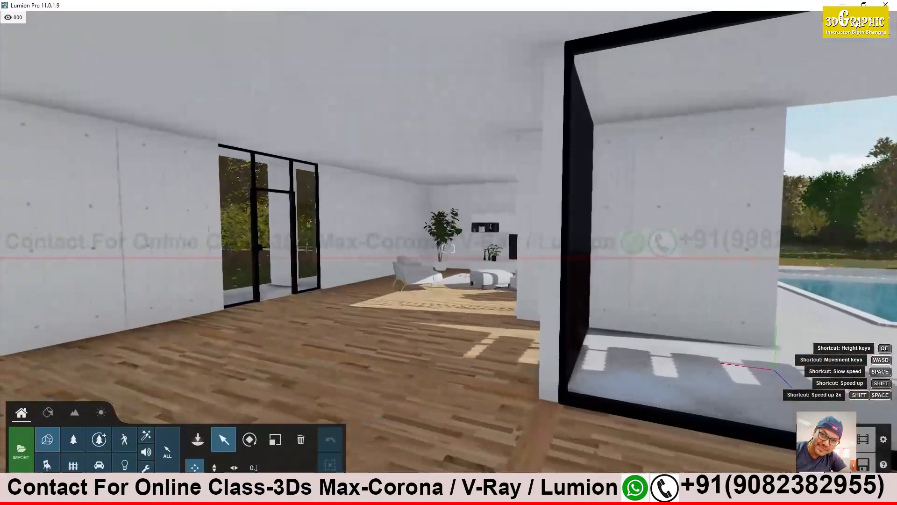
key(w)
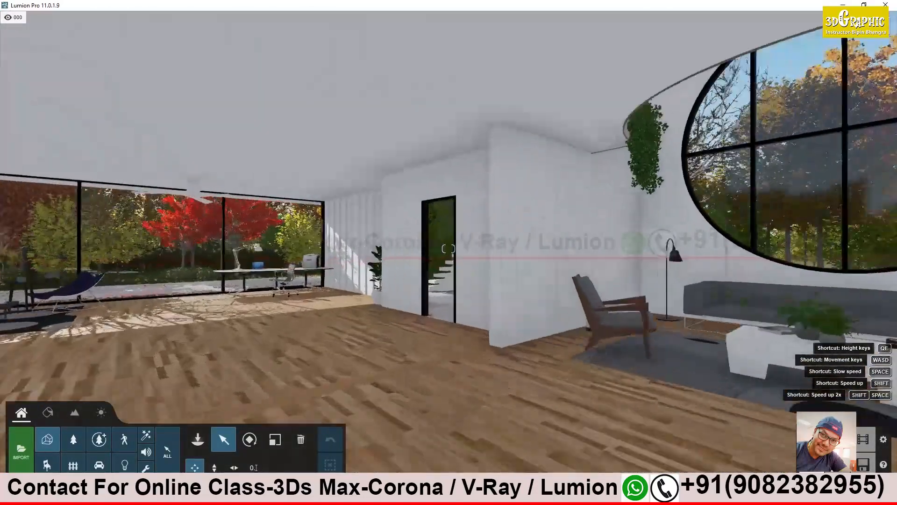
key(w)
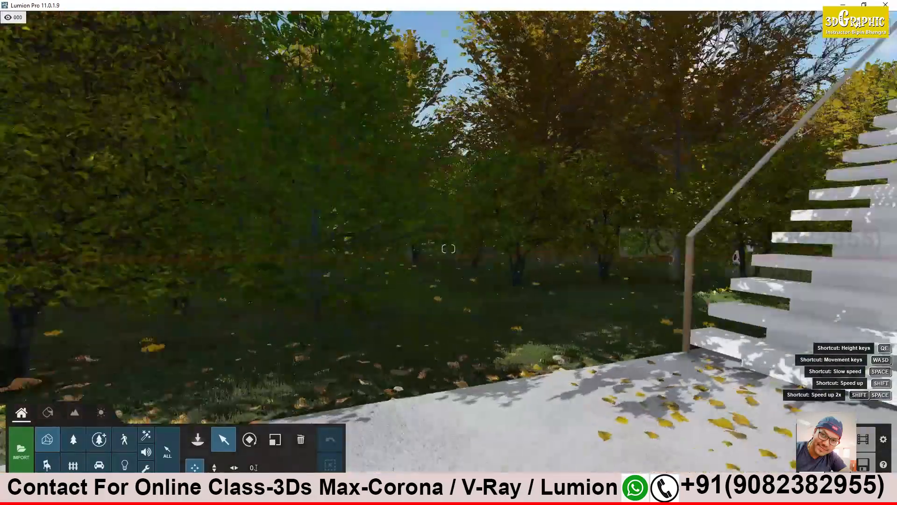
key(w)
key(s)
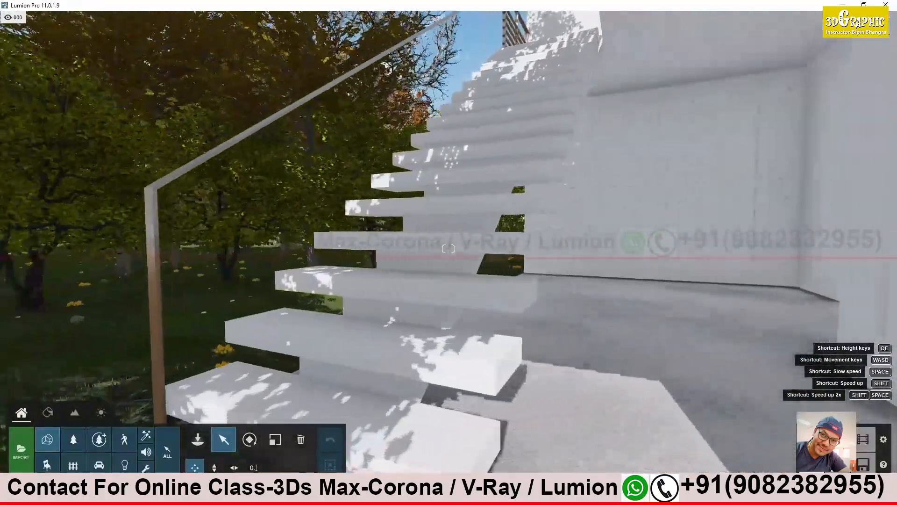
key(s)
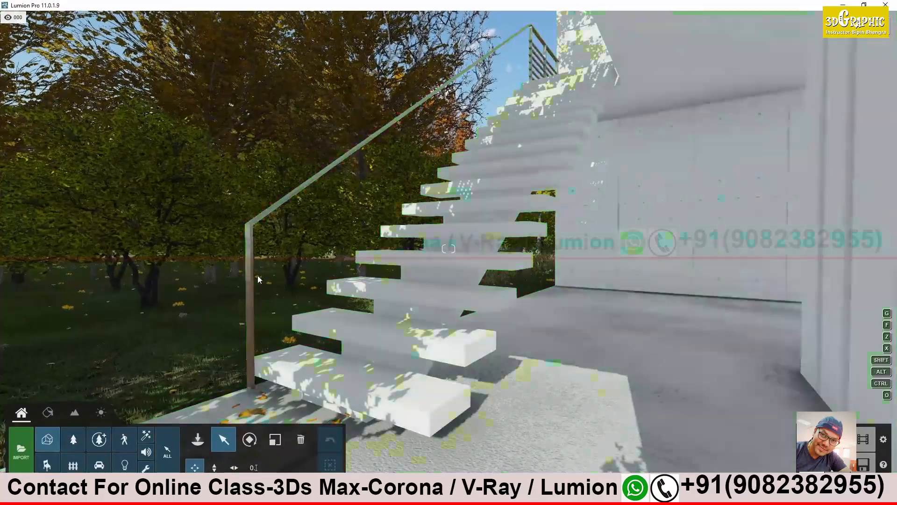
Step: Examine the outdoor staircase from its foot, viewing the treads, railing and adjoining wall from several heights and angles
click(270, 357)
key(w)
right_drag(268, 356, 243, 356)
key(w)
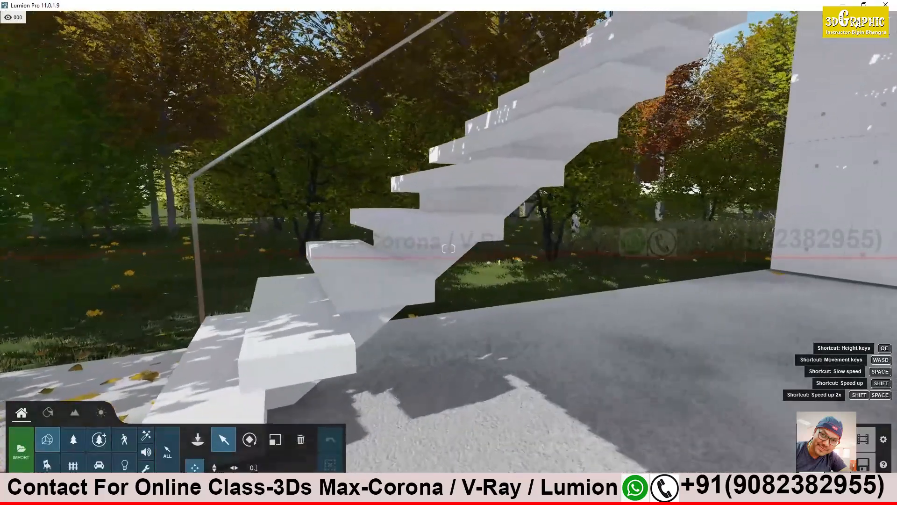
key(a)
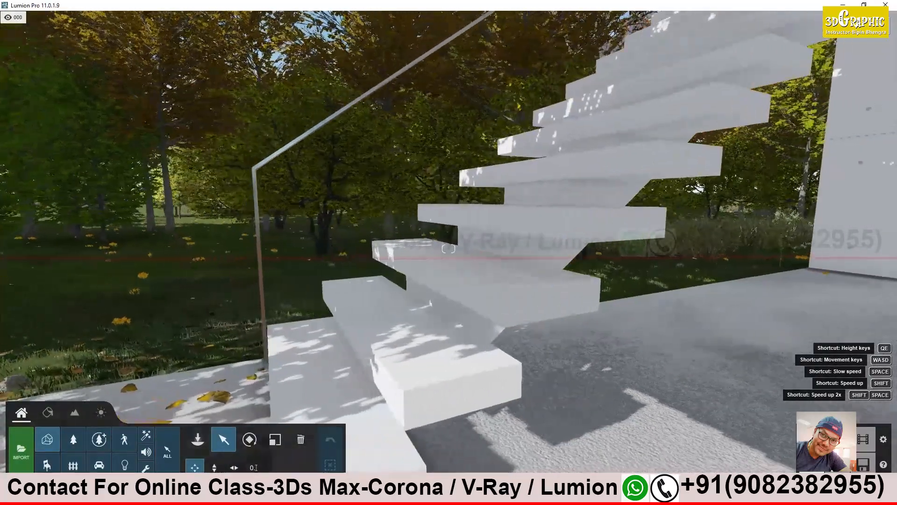
key(e)
key(q)
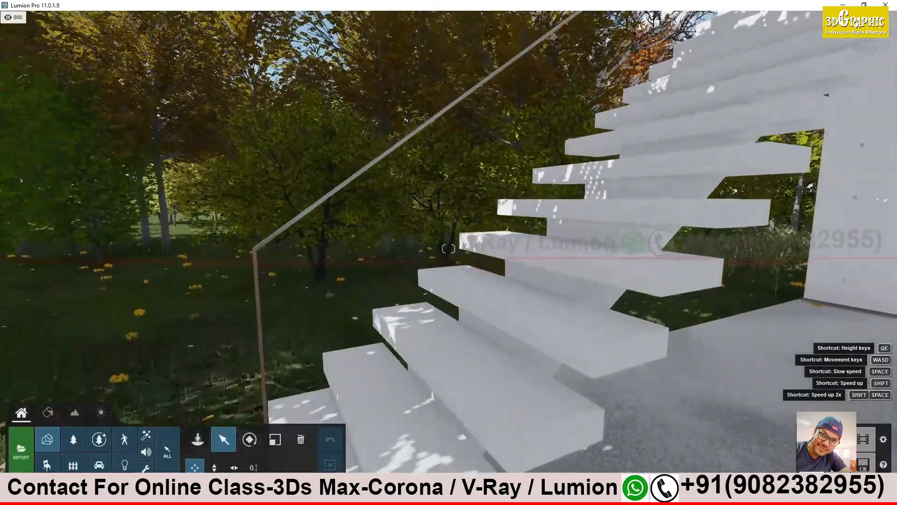
key(s)
key(w)
key(a)
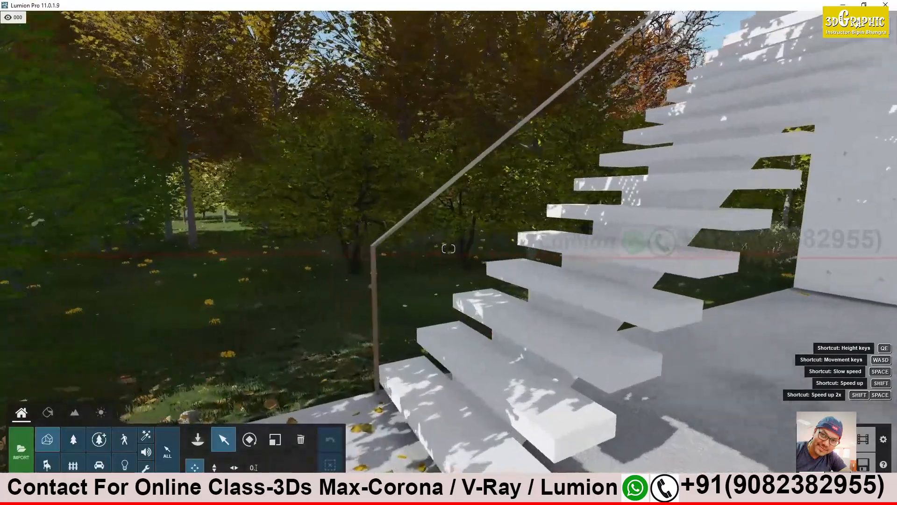
right_drag(448, 249, 451, 272)
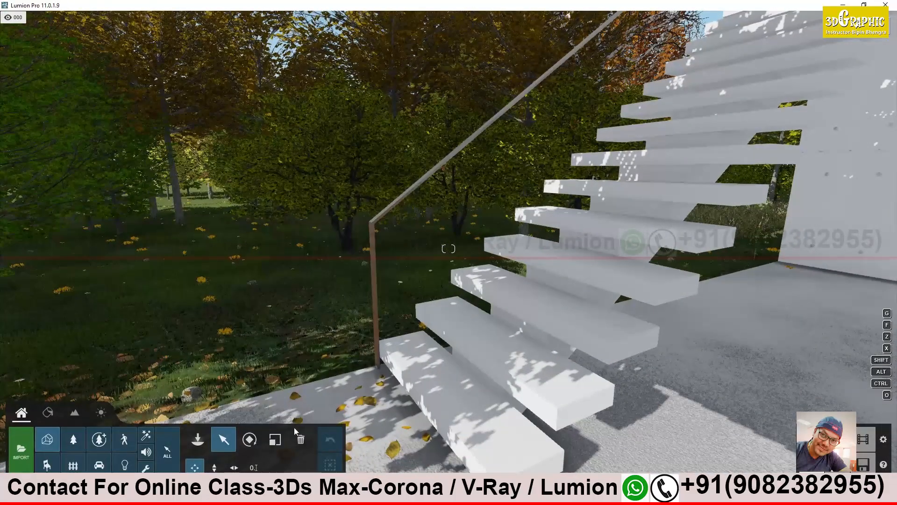
right_drag(516, 365, 532, 383)
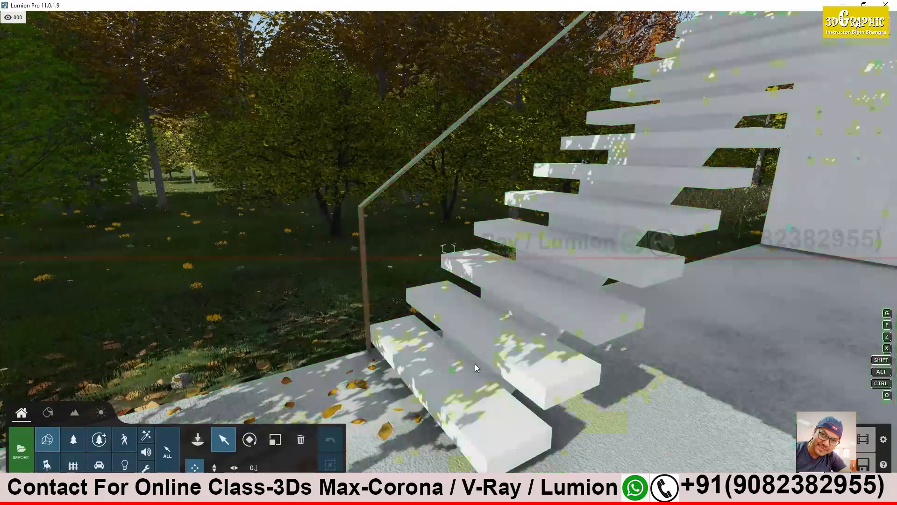
Step: Lower the sun height in the weather settings to give the staircase scene a night-time look and reframe the stairs
click(102, 412)
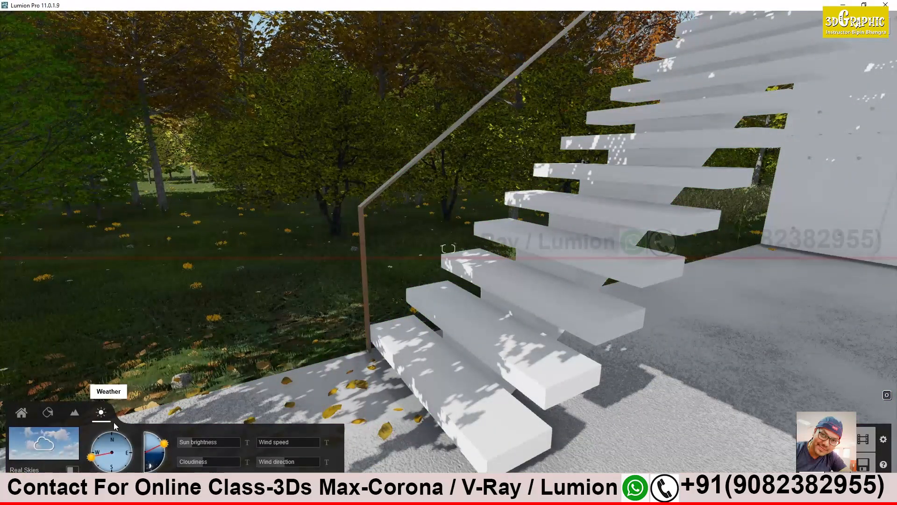
drag(156, 446, 161, 459)
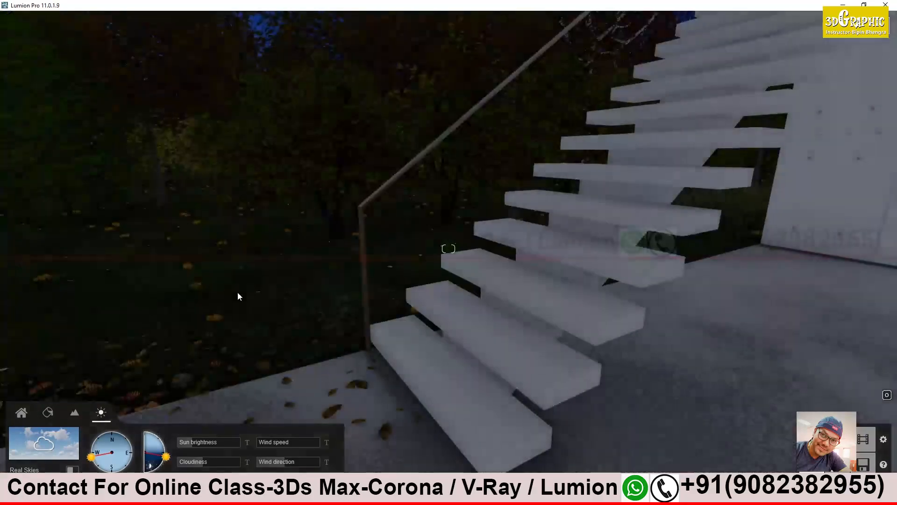
right_drag(237, 291, 312, 259)
key(s)
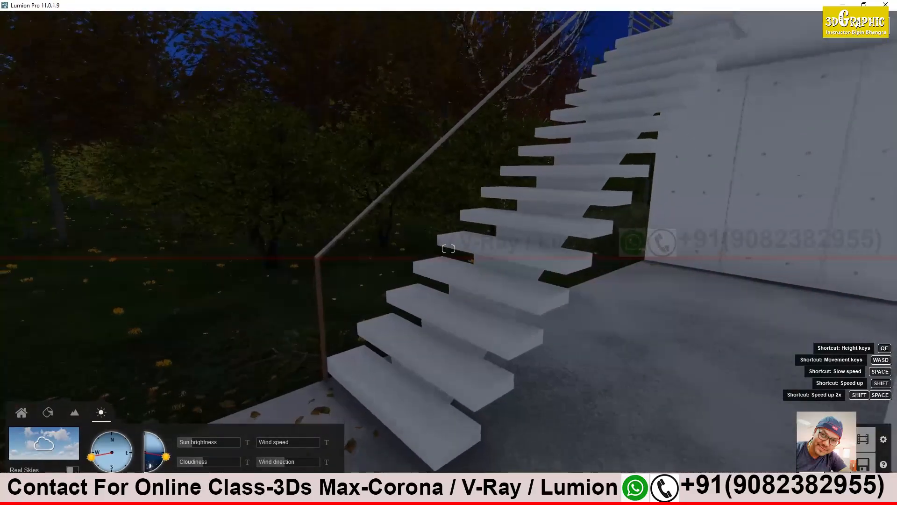
Step: Open movie mode and start recording a new camera clip in empty slot 5
click(872, 442)
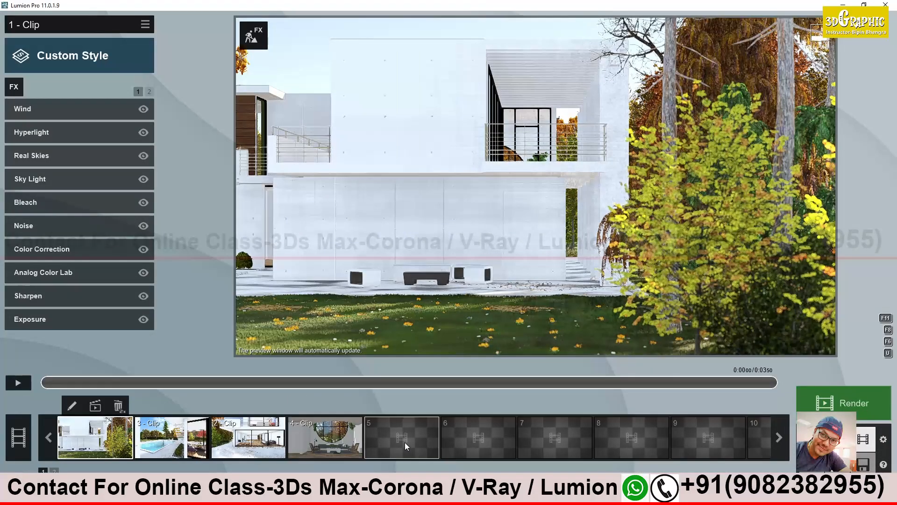
click(405, 442)
click(401, 311)
Step: Move the clip camera past the tree branches and along the house wall to the foot of the outdoor staircase
right_drag(430, 305, 234, 276)
key(w)
key(w)
key(w)
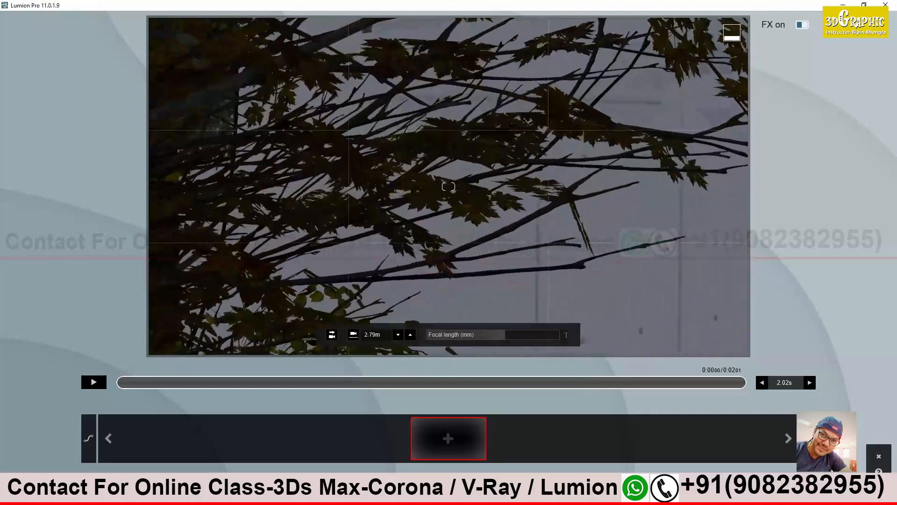
key(s)
right_drag(234, 276, 318, 289)
key(w)
key(s)
key(w)
key(w)
key(s)
key(s)
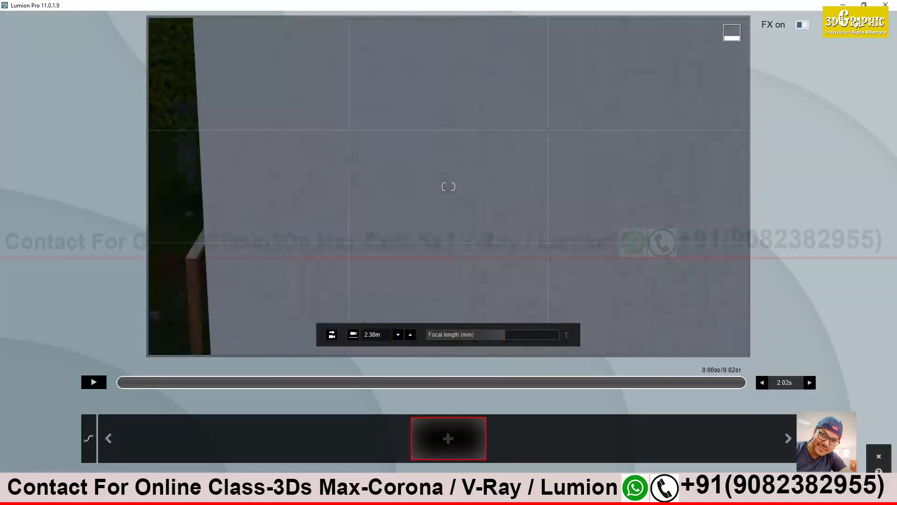
Step: Set the camera focal length to 17.9 mm and capture a low view of the staircase as the first keyframe
right_drag(508, 369, 503, 389)
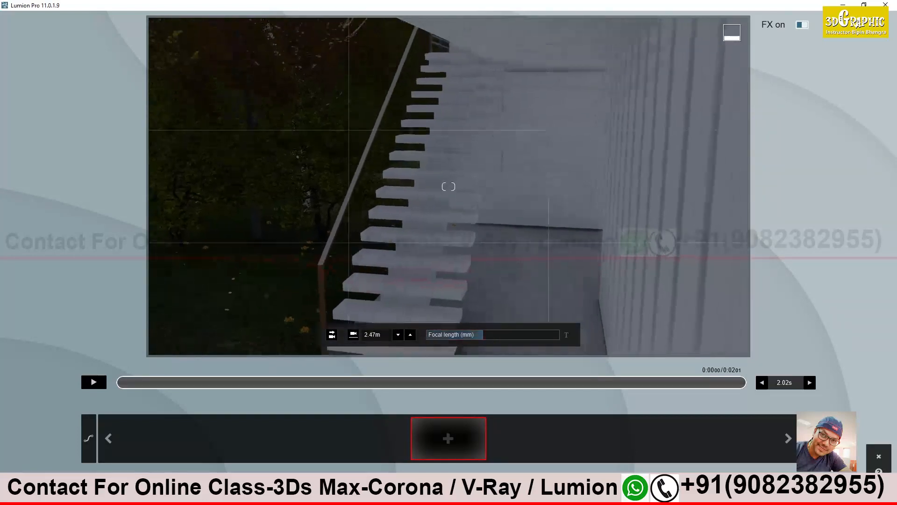
key(s)
key(w)
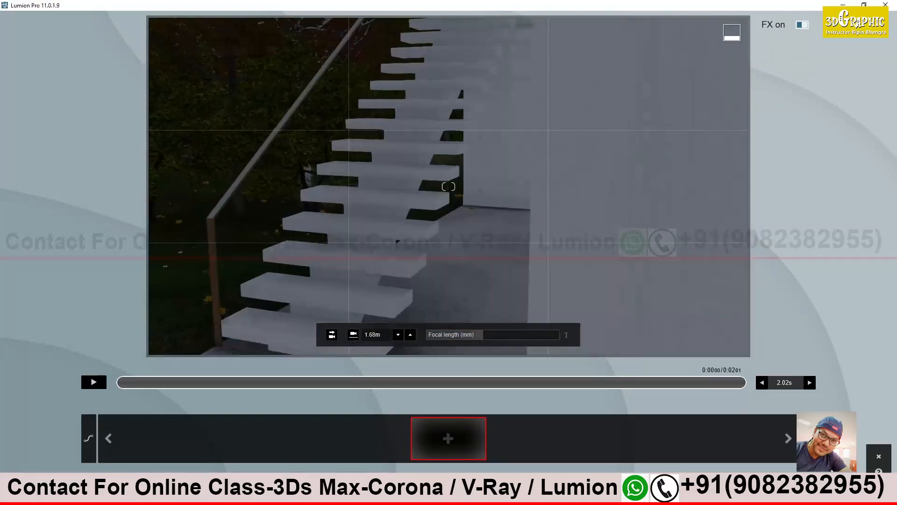
right_drag(544, 271, 531, 293)
click(467, 335)
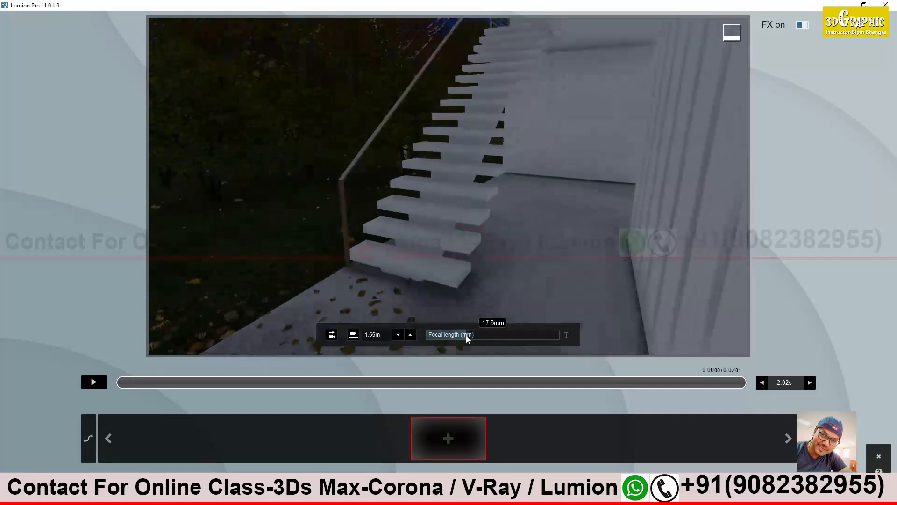
key(w)
right_drag(482, 298, 436, 340)
right_drag(448, 187, 474, 179)
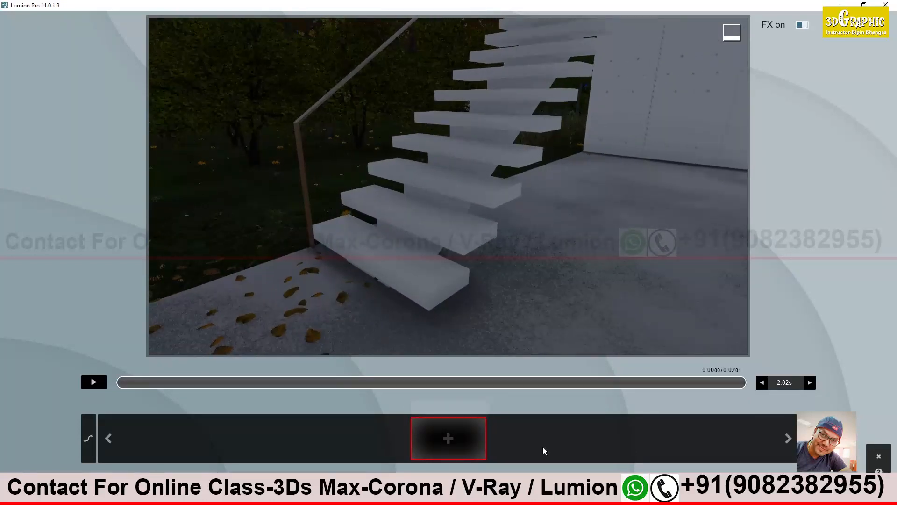
click(450, 438)
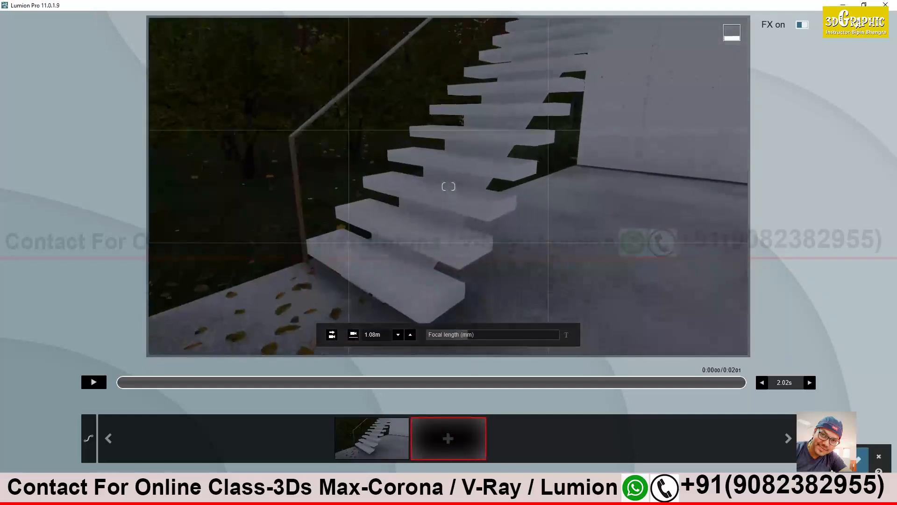
Step: Add a second camera keyframe from a higher, closer viewpoint looking up the staircase
key(q)
key(q)
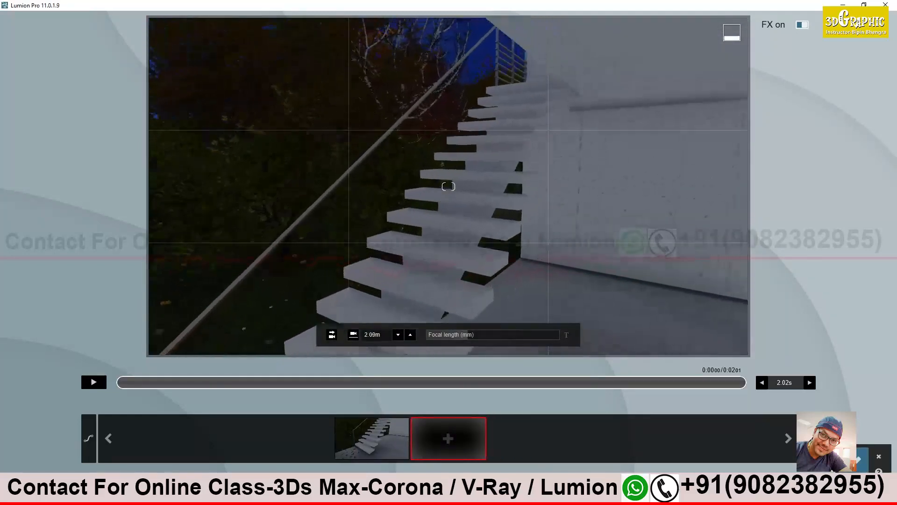
key(w)
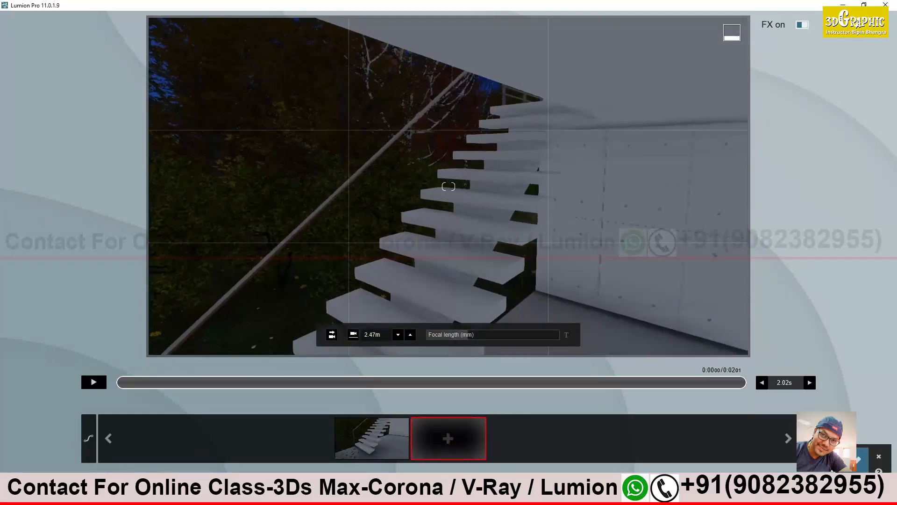
click(456, 437)
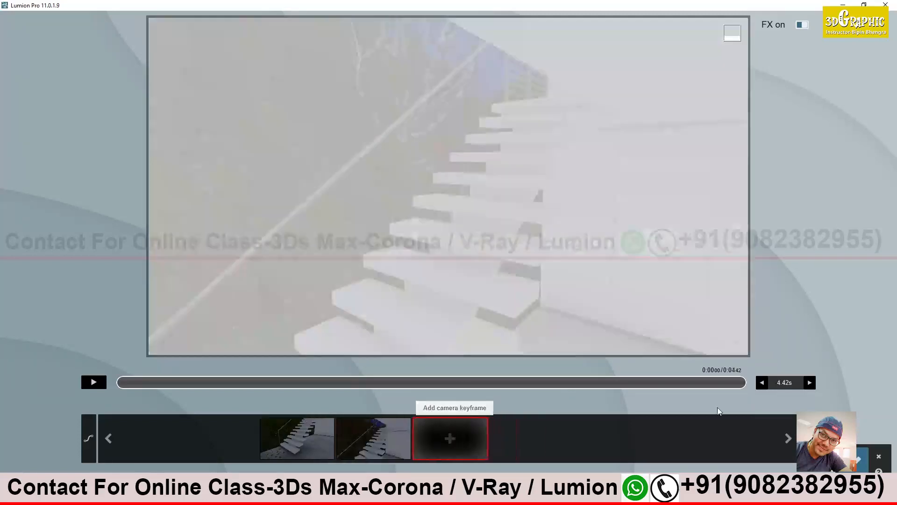
Step: Set the length of the staircase clip to 10 seconds
double_click(797, 383)
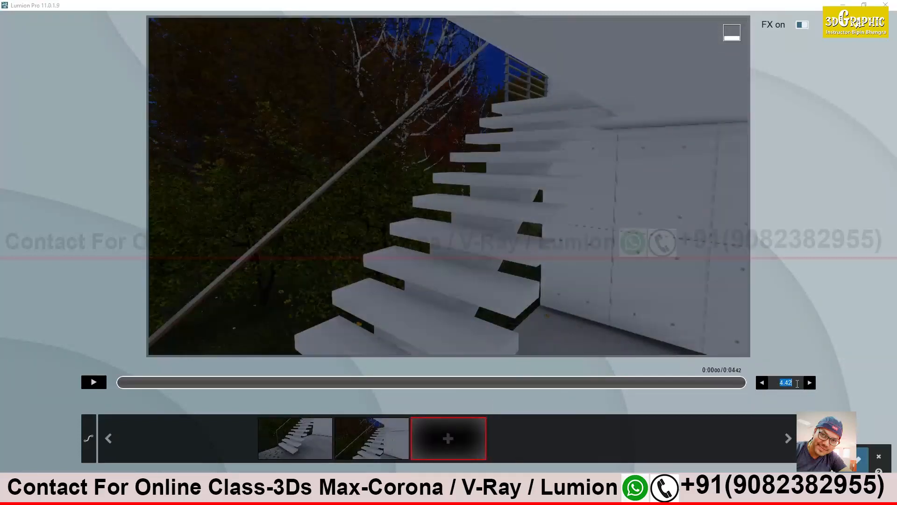
text(10)
key(Return)
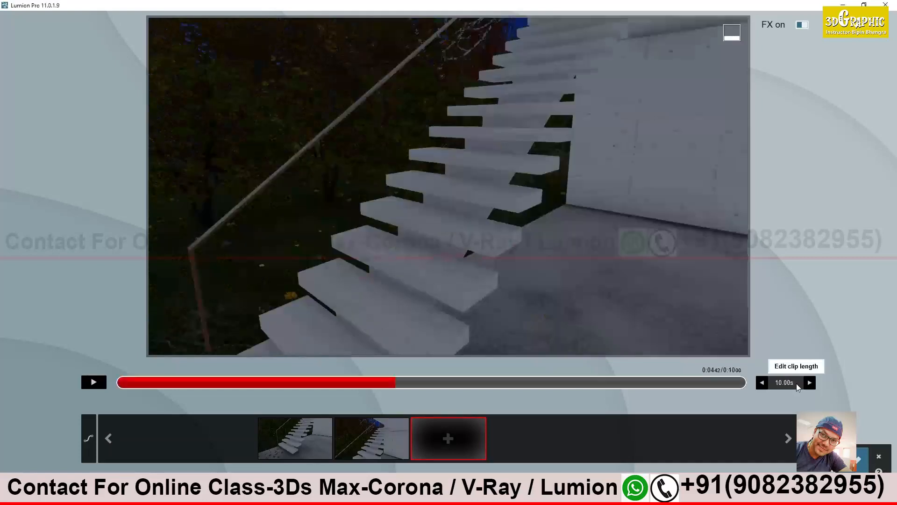
Step: Rewind the staircase clip to its start and play it to about 6.8 seconds to check the camera move
click(124, 385)
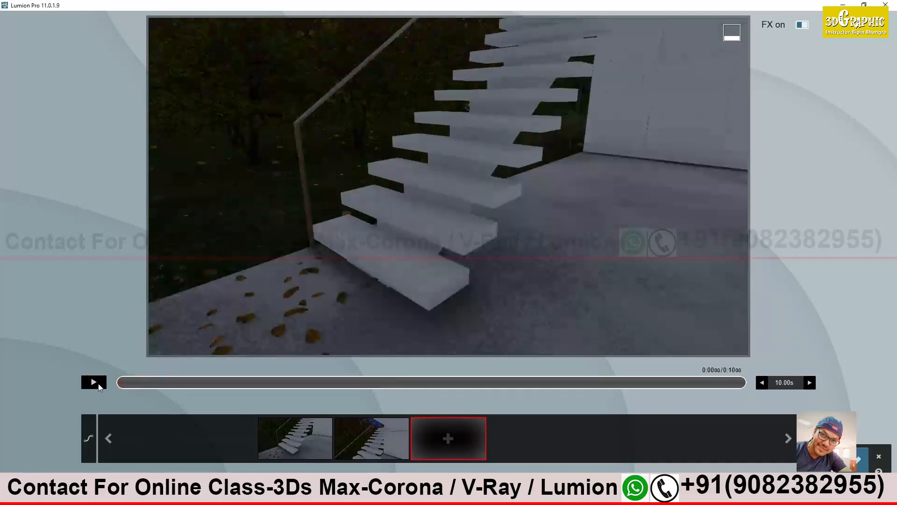
drag(155, 386, 93, 397)
click(95, 382)
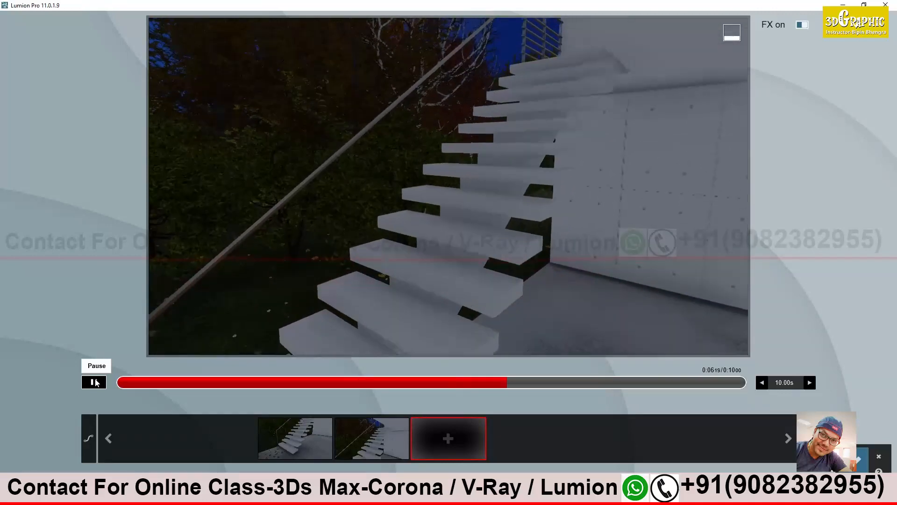
click(94, 382)
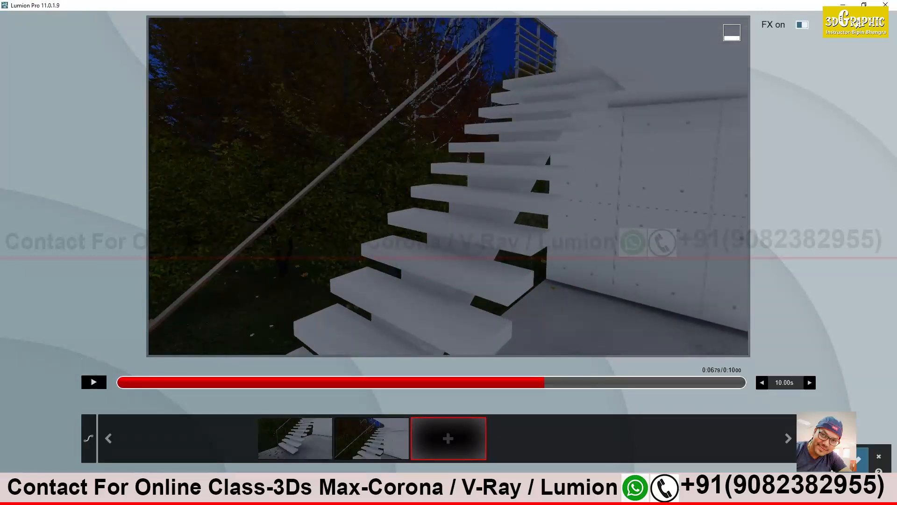
Step: Finish editing clip 5 and add the Layer Visibility effect from the Objects category to it
click(861, 457)
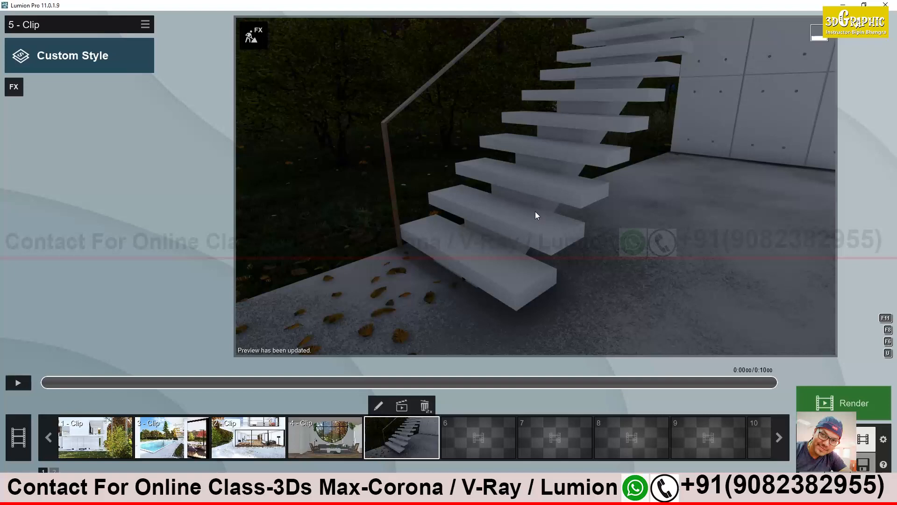
click(14, 88)
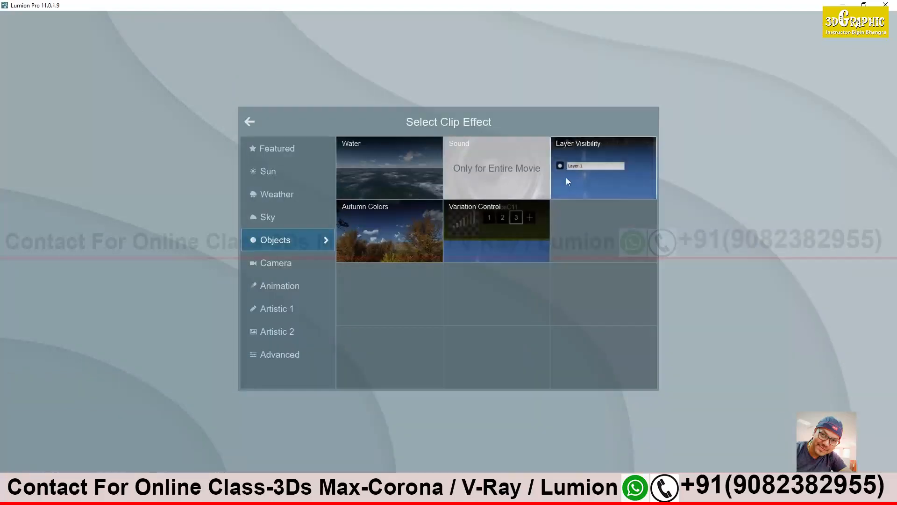
click(616, 161)
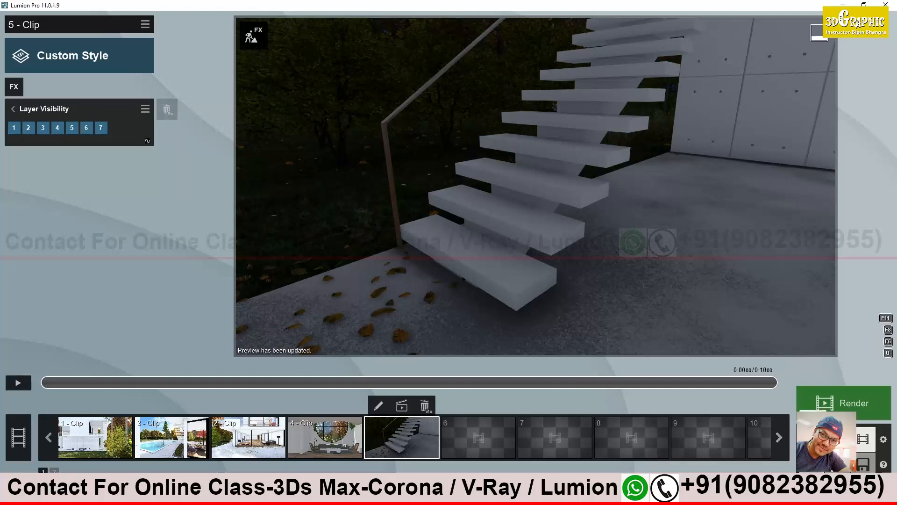
Step: Return to build mode with the object tools, make Layer 6 active and toggle the visibility of Layer 7
click(812, 439)
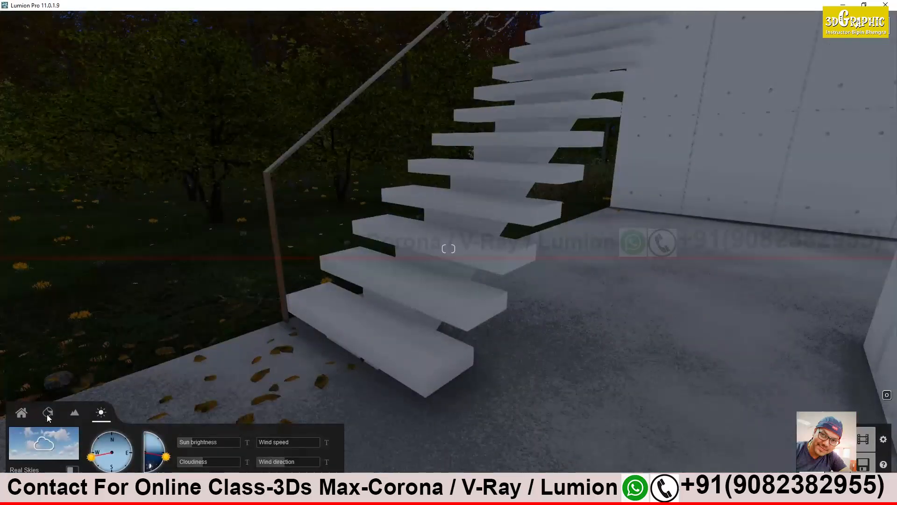
click(21, 412)
mouse_move(75, 19)
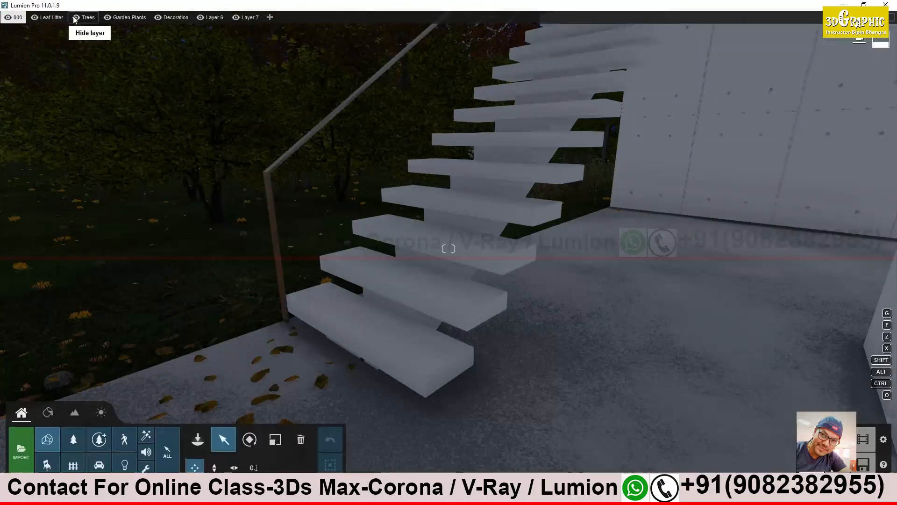
click(247, 19)
click(213, 18)
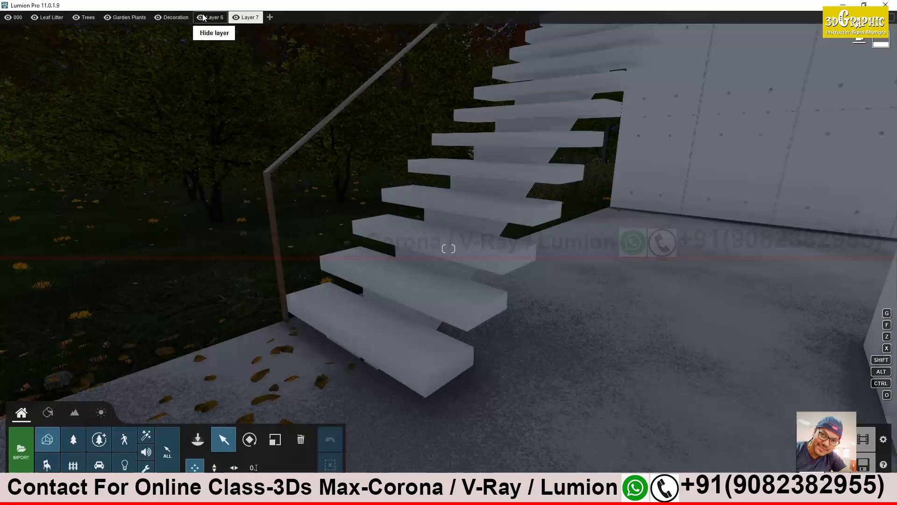
click(236, 18)
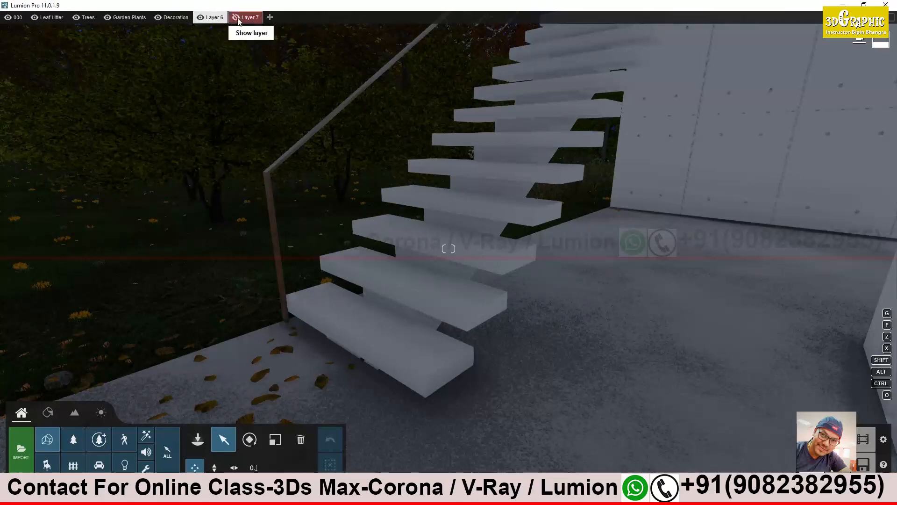
click(238, 18)
click(238, 18)
Step: Open the rename dialogs for Layer 6 and Layer 7, keeping both layer names, and make Layer 7 active
click(219, 20)
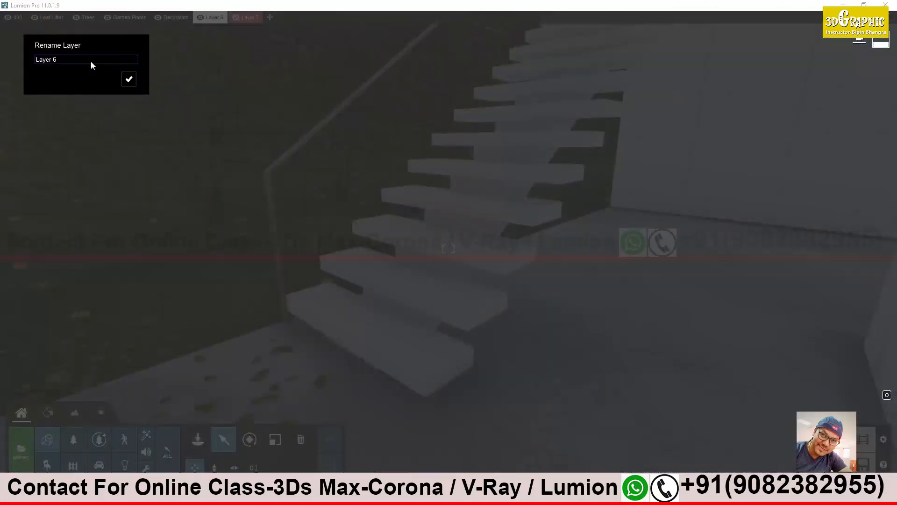
click(121, 78)
click(250, 18)
click(251, 18)
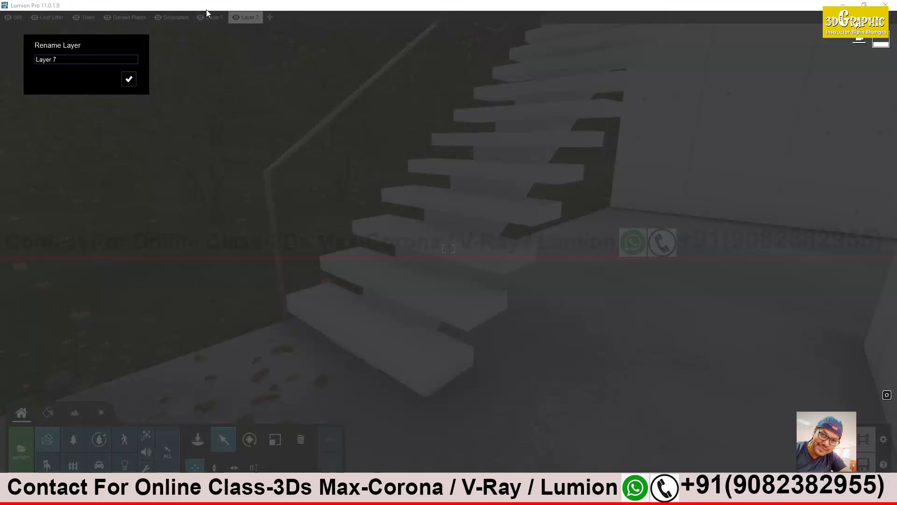
click(133, 77)
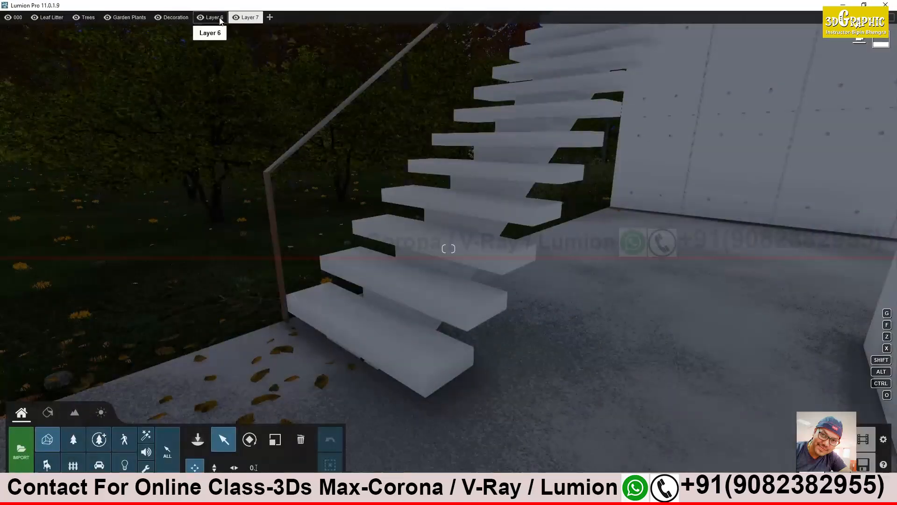
Step: Rename Layer 6 as l1 and Layer 7 as l2
double_click(214, 17)
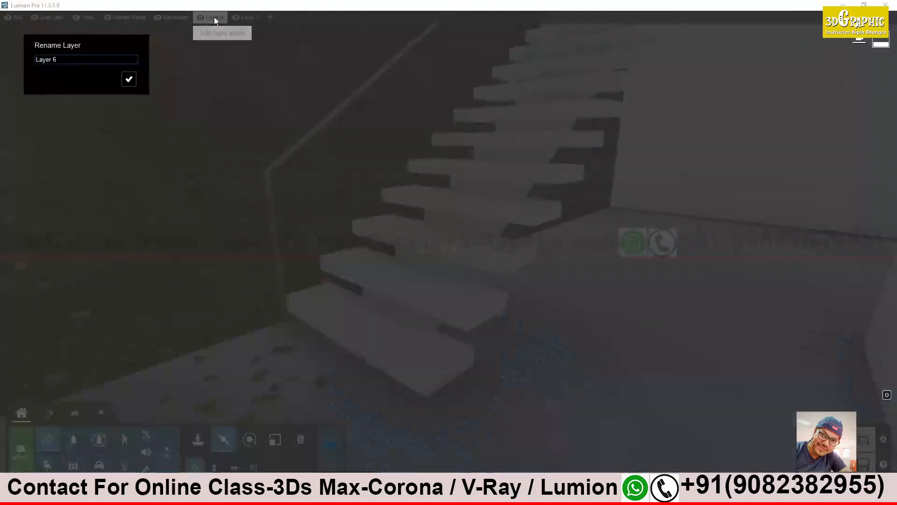
click(67, 62)
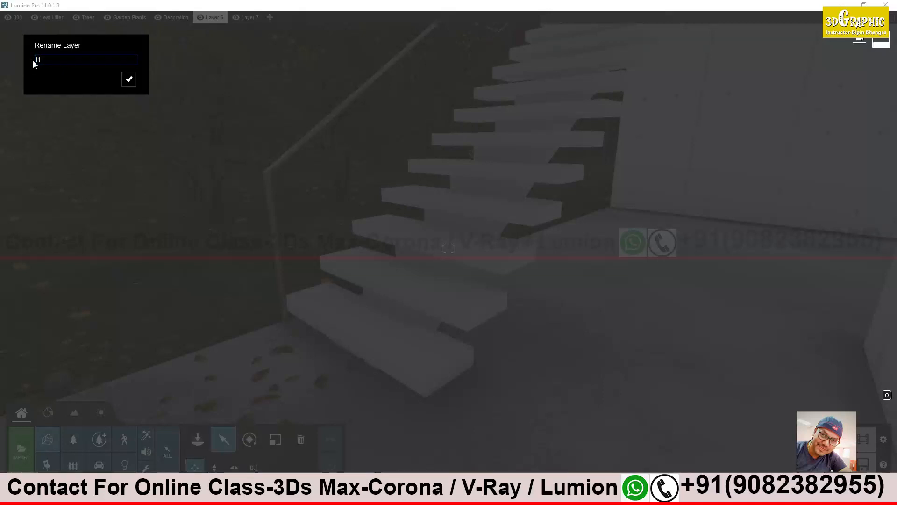
click(129, 79)
click(234, 18)
click(234, 18)
click(64, 59)
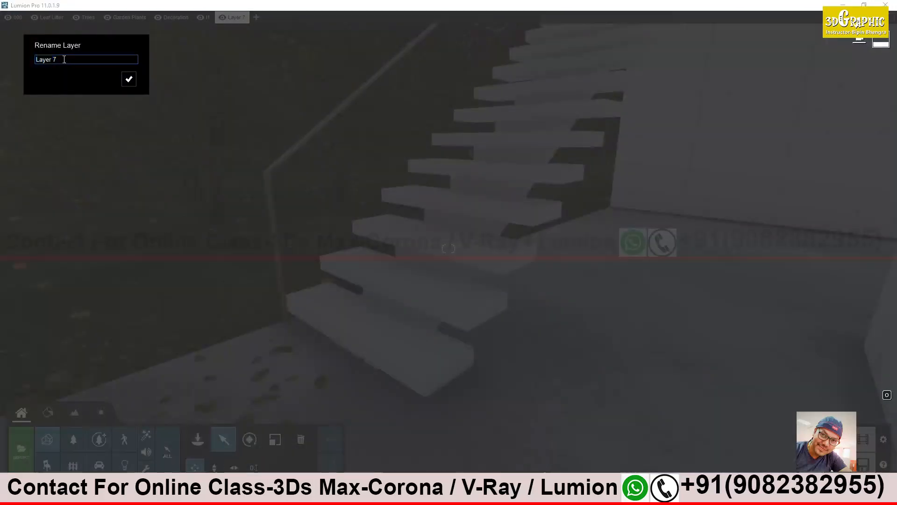
key(BackSpace)
key(BackSpace)
click(129, 80)
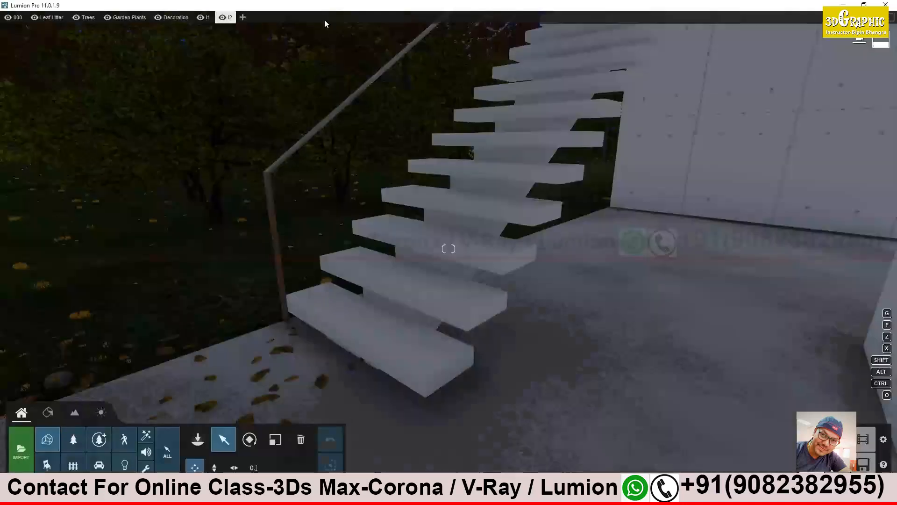
Step: Add three more layers and name them l3, l4 and l5
click(247, 17)
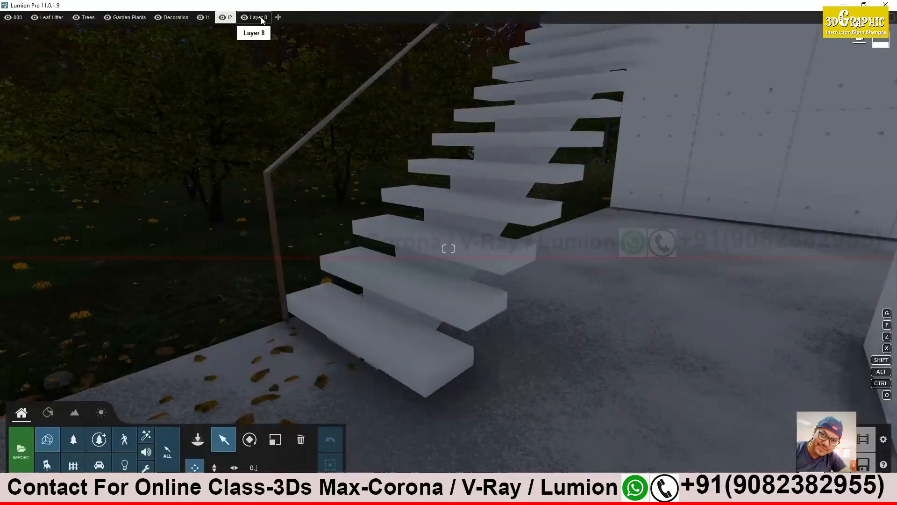
click(254, 17)
drag(60, 58, 1, 61)
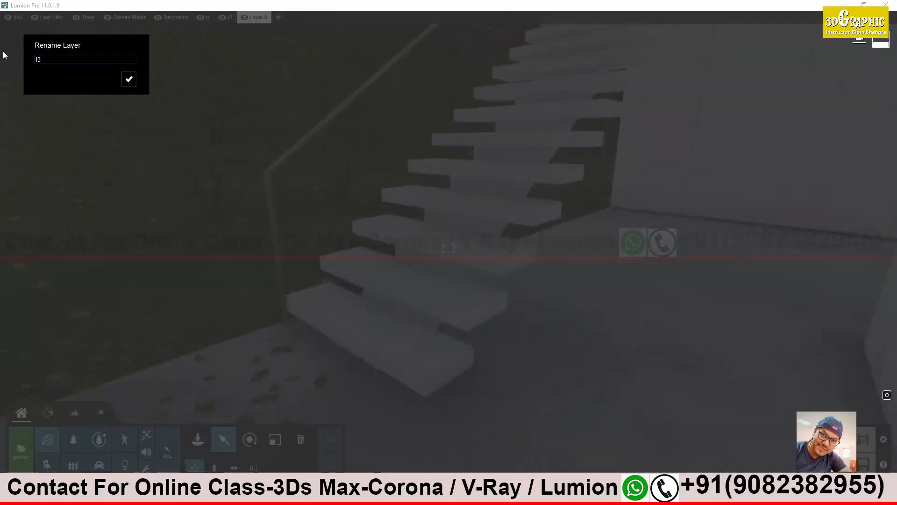
key(Return)
click(265, 19)
click(276, 17)
drag(91, 61, 33, 61)
text(l1)
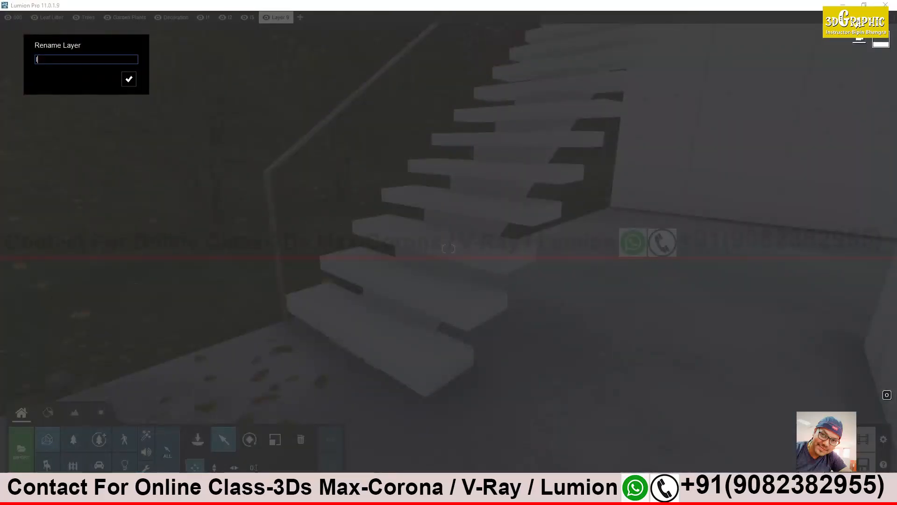
click(135, 81)
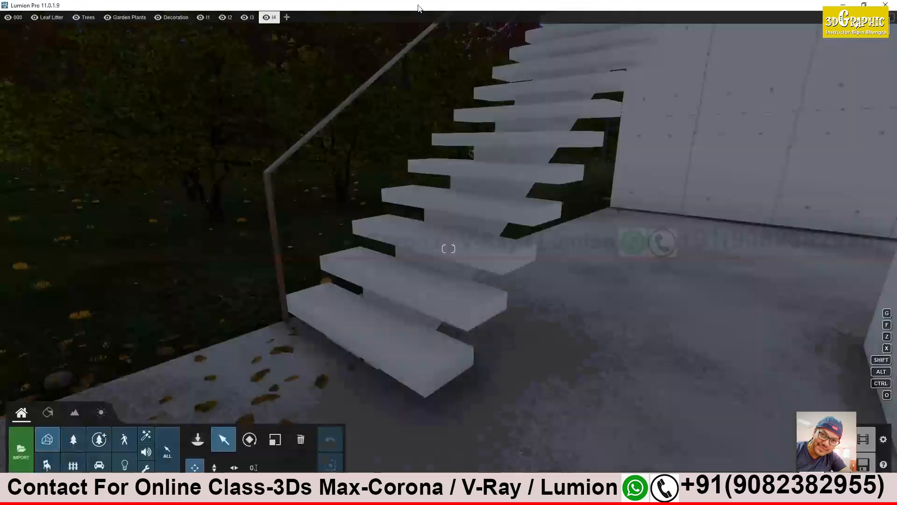
click(290, 17)
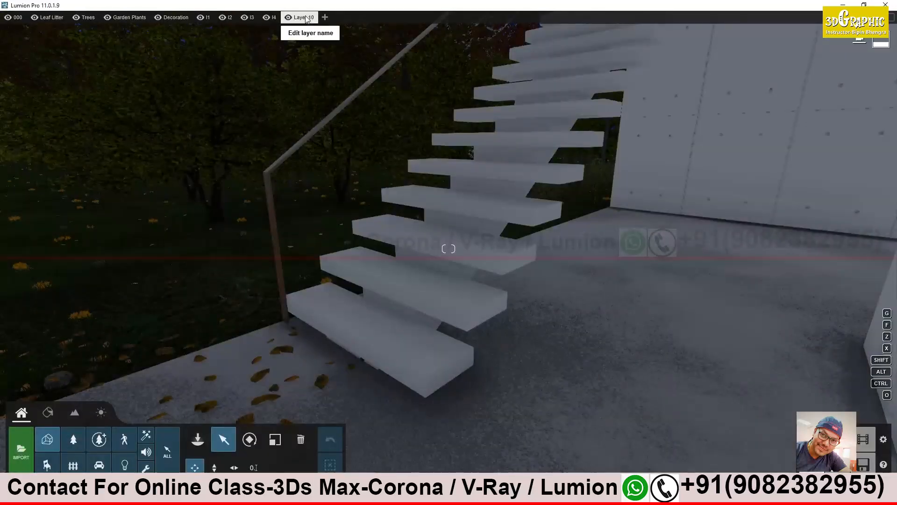
click(303, 17)
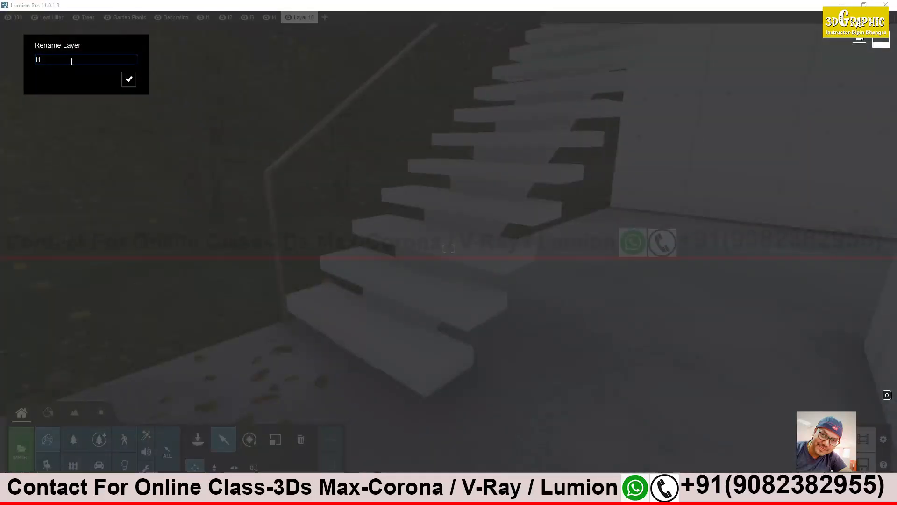
click(129, 79)
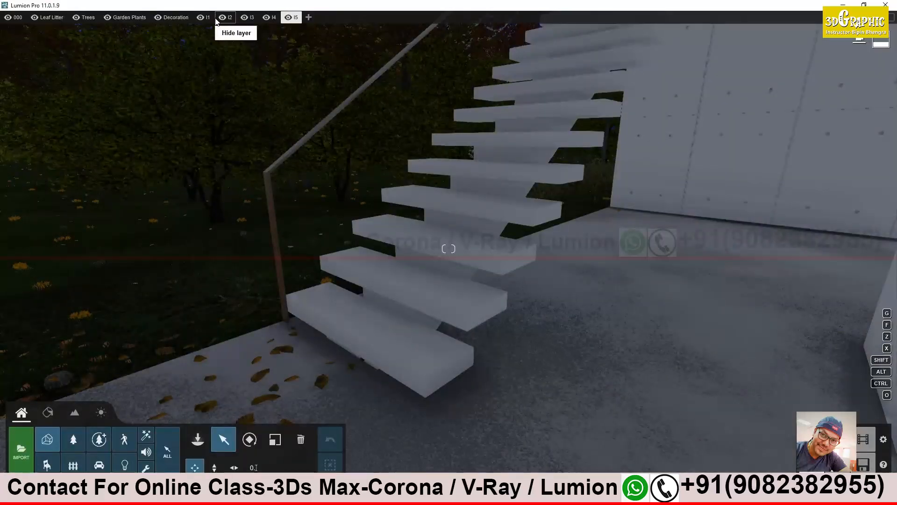
Step: Make layer l1 active and place a line area light between the first and second stair treads
click(206, 18)
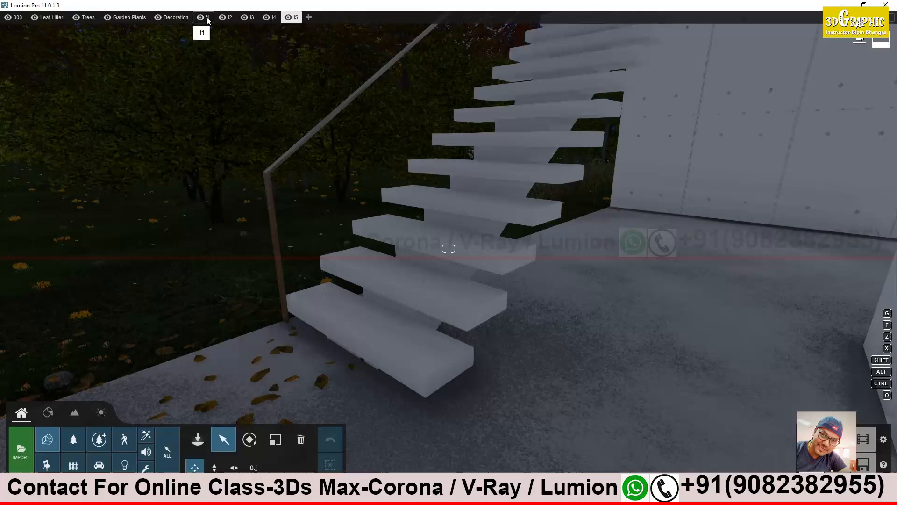
scroll(448, 248, up, 5)
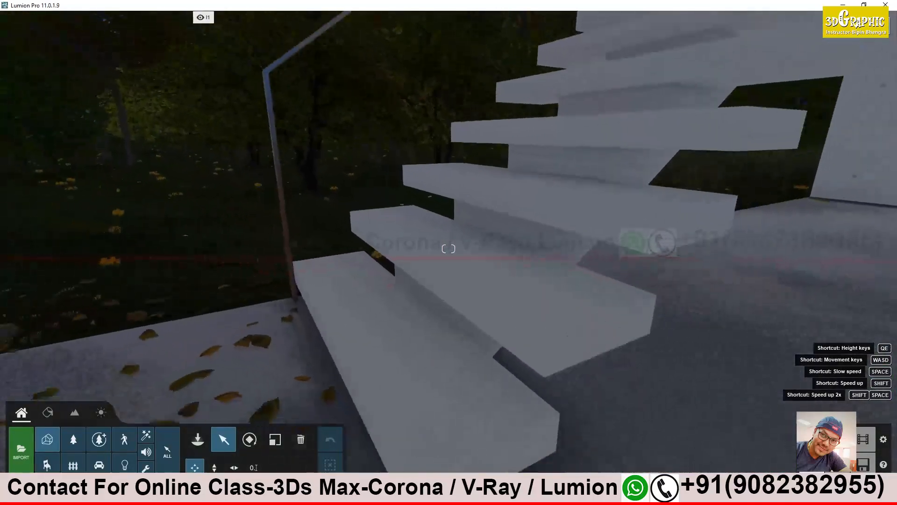
key(s)
right_drag(448, 248, 514, 248)
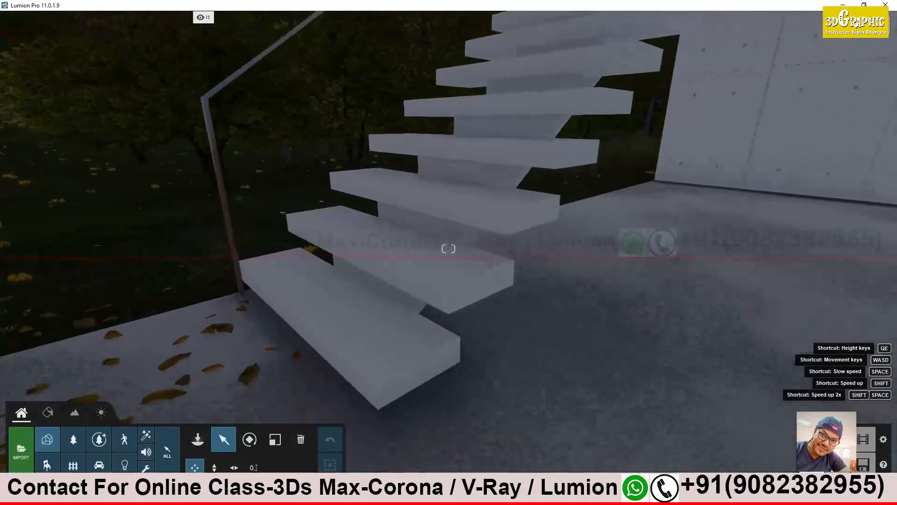
right_drag(445, 333, 424, 333)
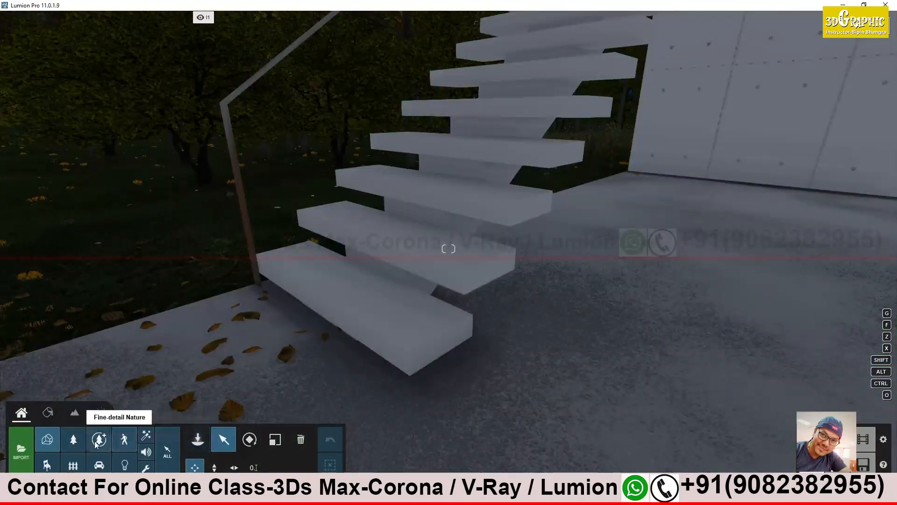
click(124, 463)
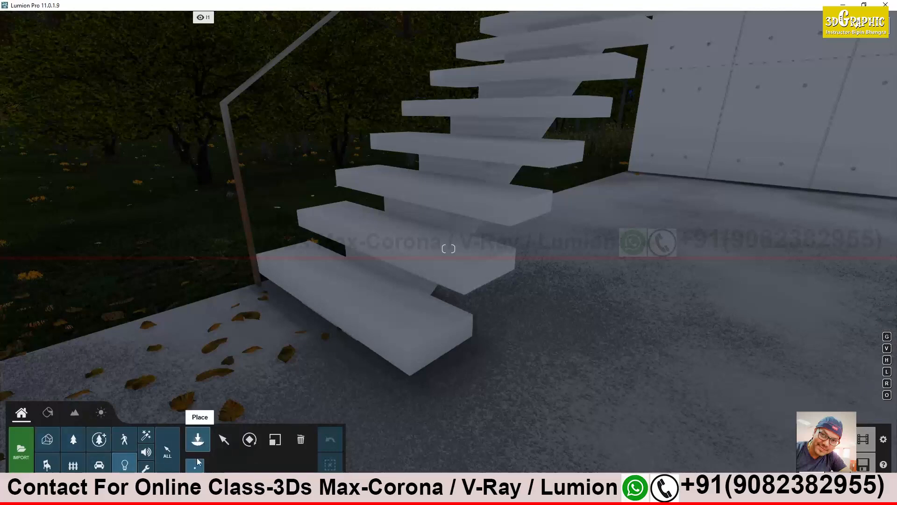
click(196, 441)
click(81, 85)
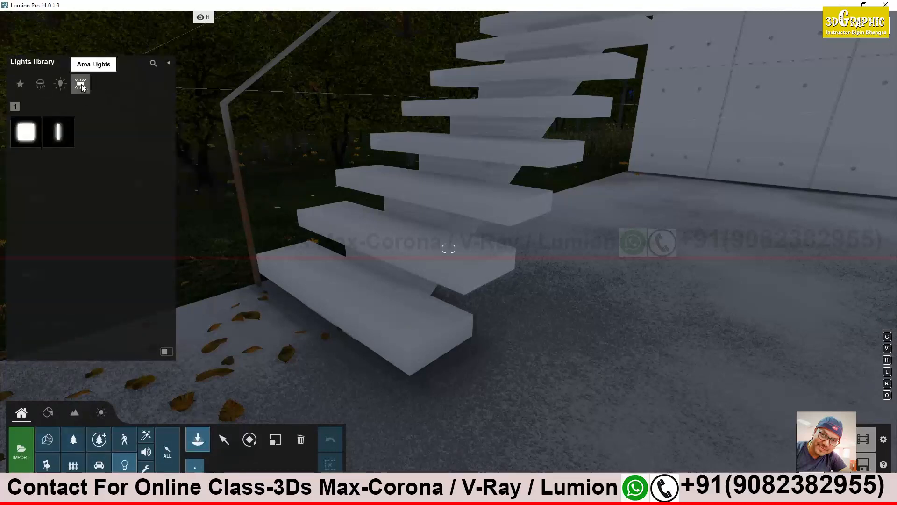
click(58, 132)
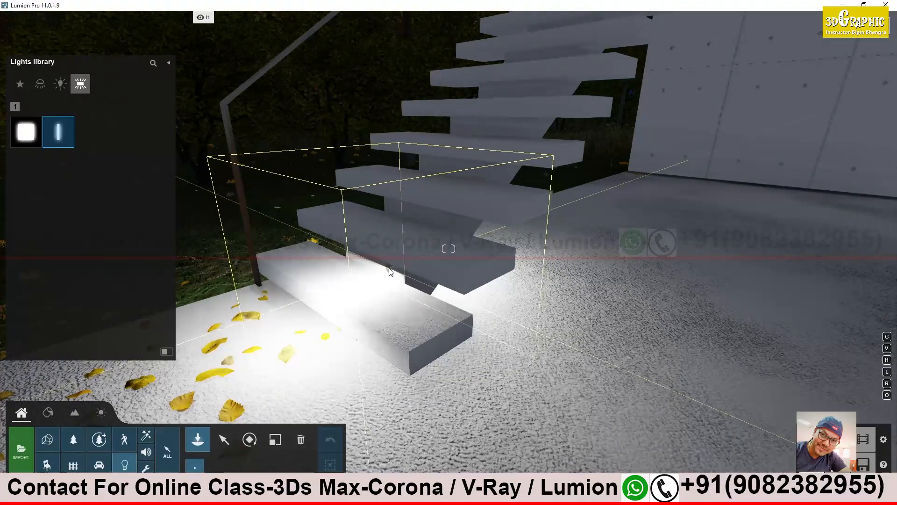
click(388, 267)
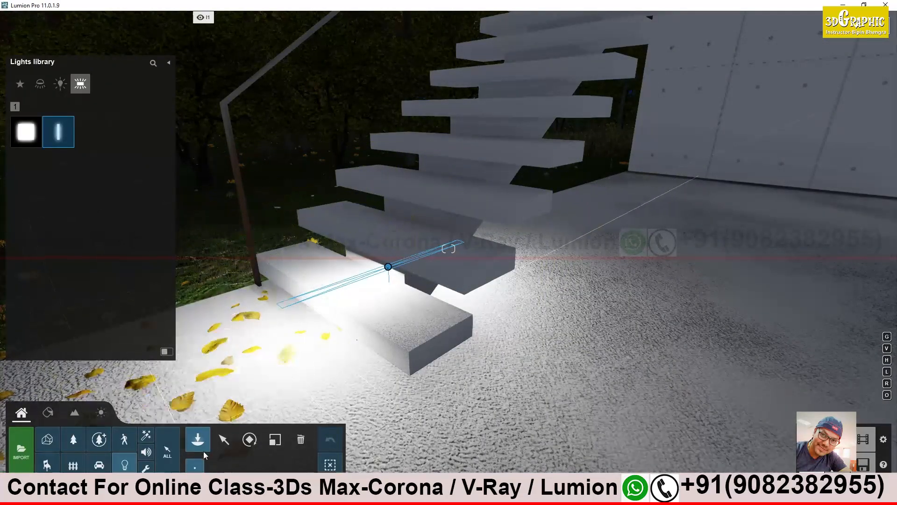
Step: Rotate the line light's orientation to -90° so that it runs lengthwise along the tread
click(225, 439)
click(250, 439)
drag(387, 266, 407, 281)
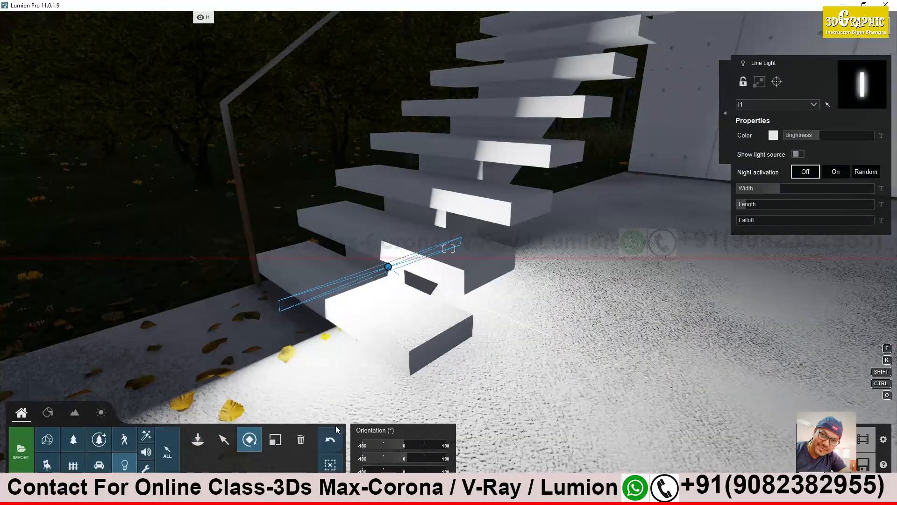
click(341, 448)
drag(408, 446, 385, 445)
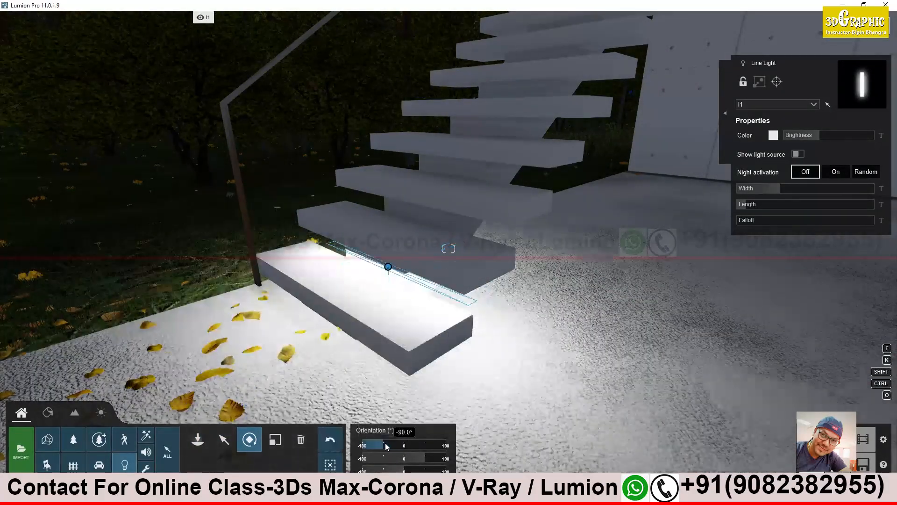
Step: Give the line light a warm yellow colour with lower brightness and a falloff of about half the range
click(773, 136)
click(708, 122)
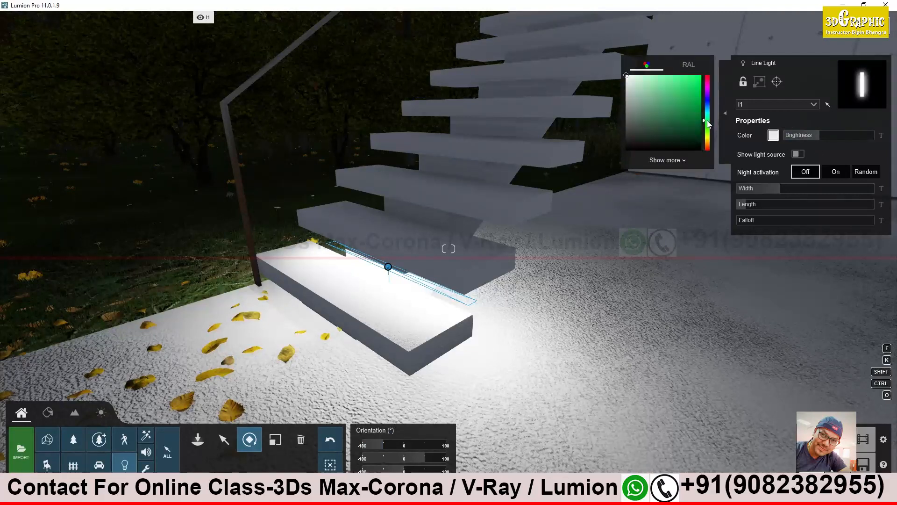
click(707, 135)
drag(689, 101, 680, 90)
click(707, 139)
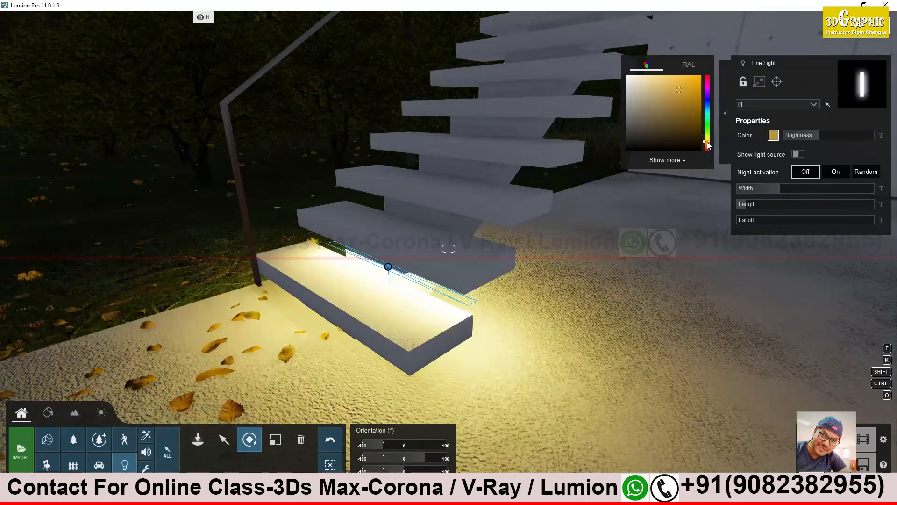
click(675, 81)
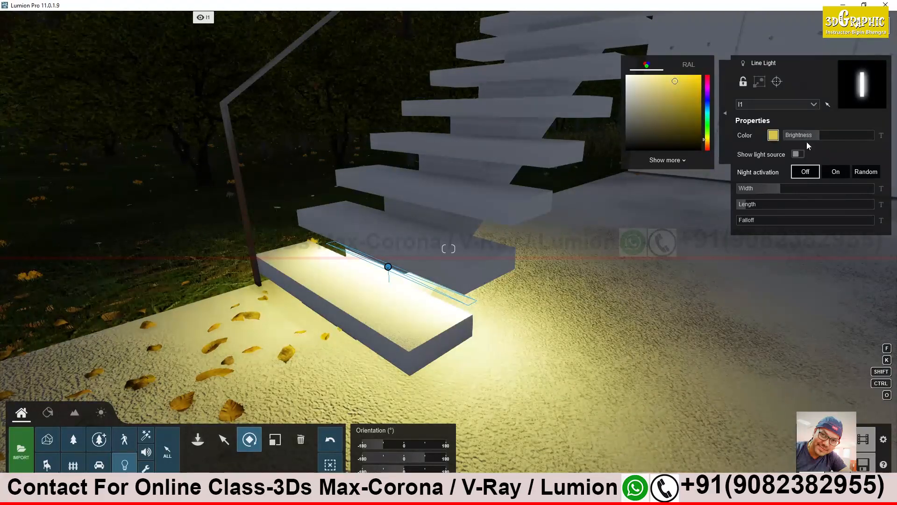
drag(809, 137, 800, 136)
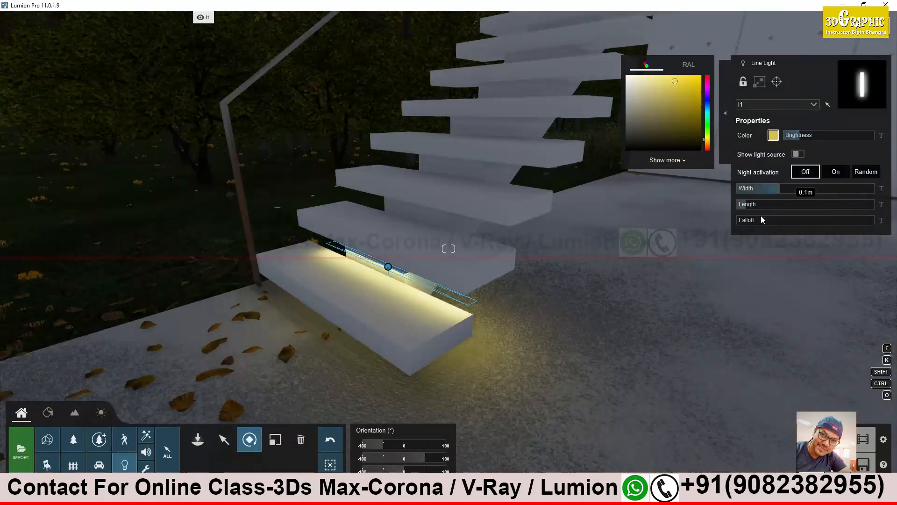
drag(749, 220, 808, 216)
Step: Shift the line light horizontally to centre it along the tread and fine-tune its height beneath the second tread
key(w)
right_drag(410, 272, 455, 249)
key(w)
key(s)
key(d)
key(w)
key(a)
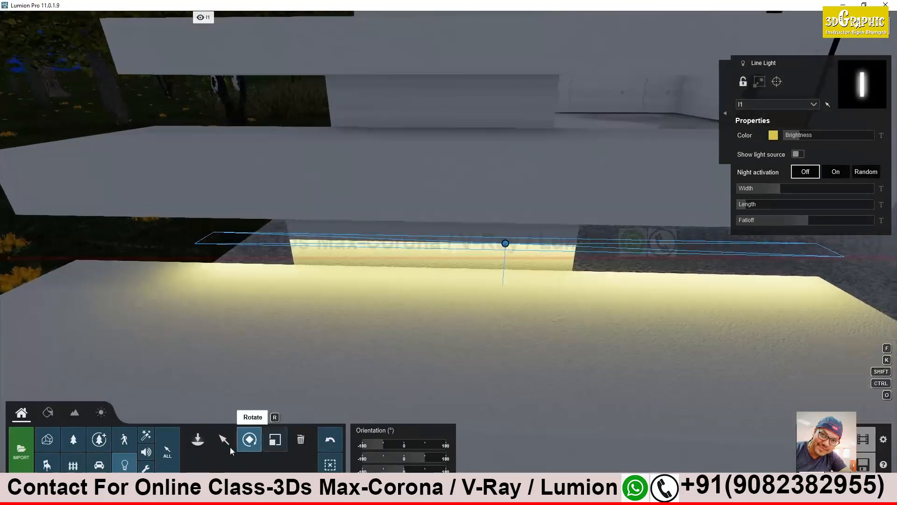
click(224, 440)
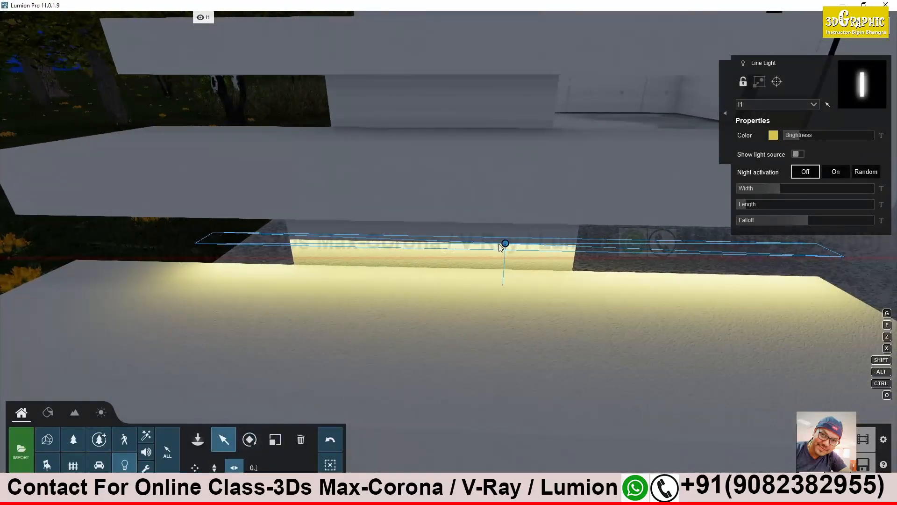
drag(505, 245, 433, 247)
click(214, 467)
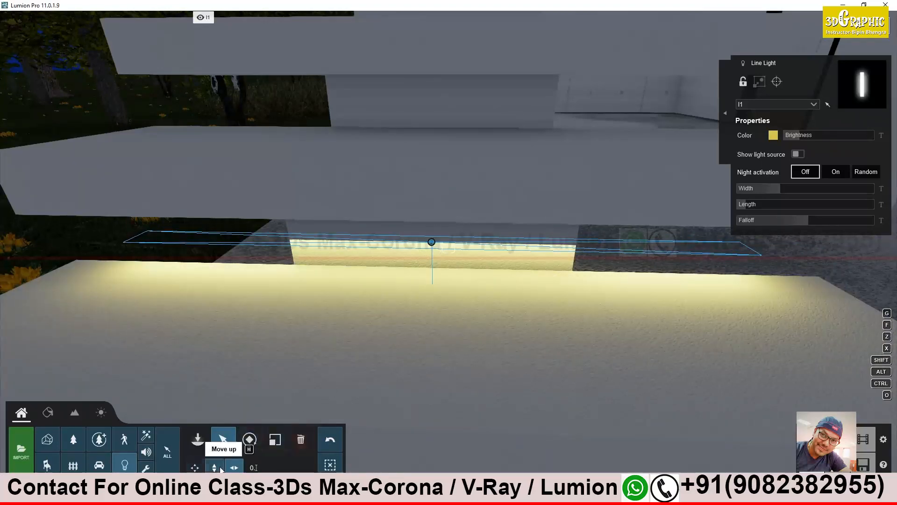
mouse_move(432, 244)
mouse_down()
mouse_move(431, 235)
mouse_move(436, 244)
mouse_up()
Step: Examine the line light's fit beneath the second tread and its glow on the first tread from several angles
key(s)
right_drag(451, 260, 450, 180)
key(w)
key(d)
right_drag(448, 248, 389, 308)
key(w)
key(d)
key(a)
key(d)
key(w)
key(d)
key(w)
key(s)
key(w)
key(s)
right_drag(439, 384, 445, 389)
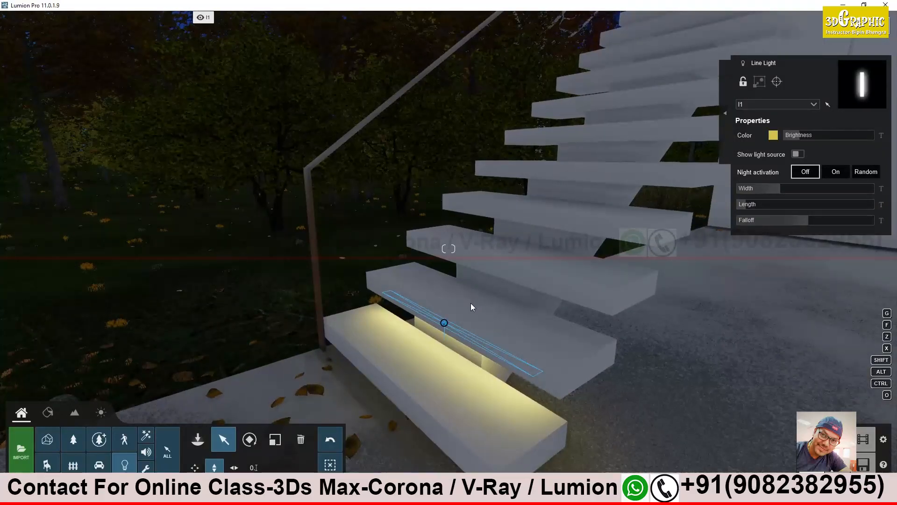
right_drag(536, 317, 509, 349)
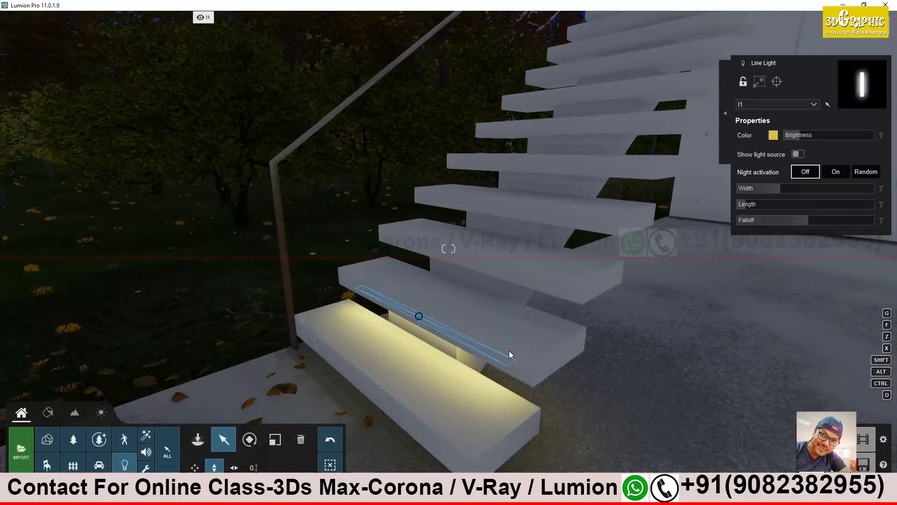
middle_drag(508, 327, 418, 329)
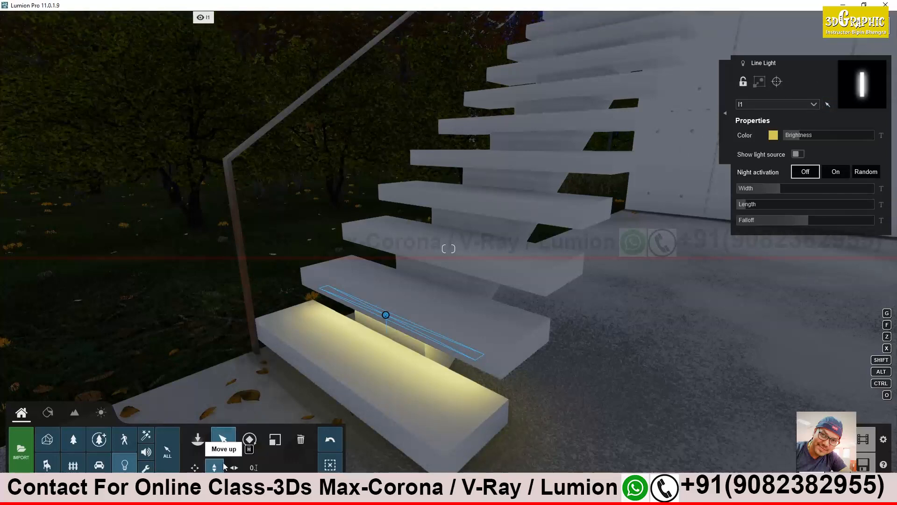
Step: Copy the line light up the stairs beneath the third to sixth treads, offset about 0.27 m horizontally each time
click(194, 467)
right_drag(385, 314, 403, 295)
mouse_move(389, 301)
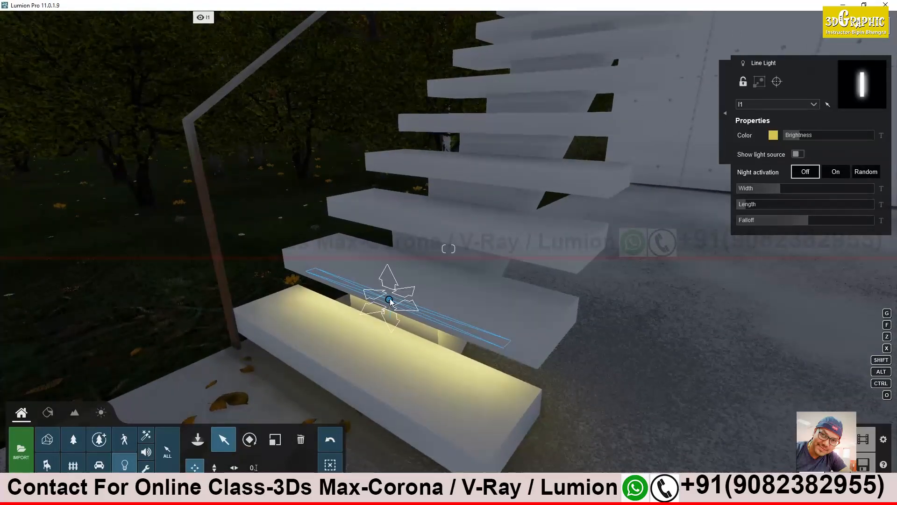
drag(389, 300, 401, 360)
click(327, 438)
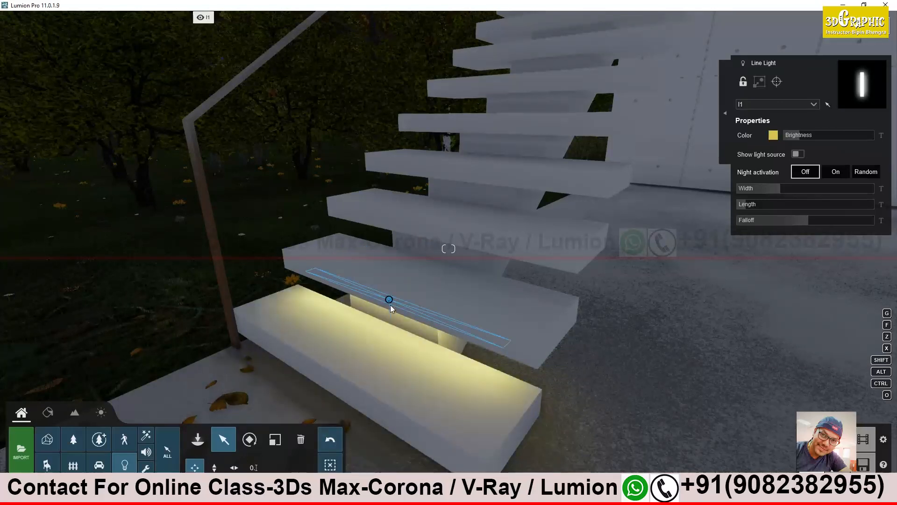
drag(428, 250, 428, 242)
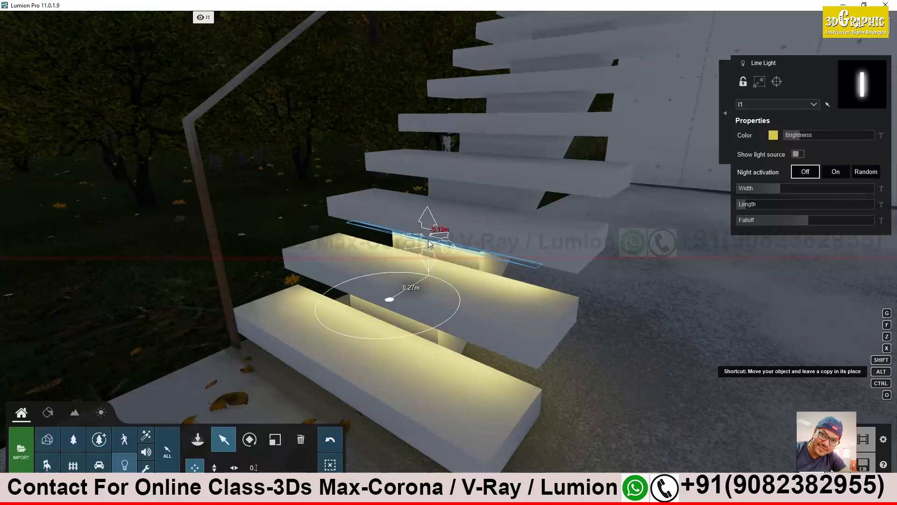
drag(429, 243, 485, 139)
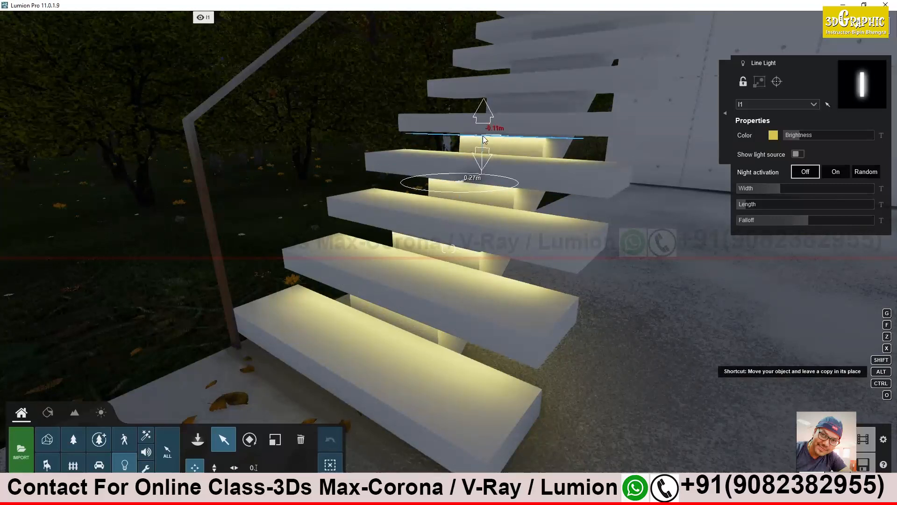
Step: Examine the placement and glow of the copied line lights beneath the lower treads from several distances and angles
key(s)
right_drag(484, 140, 490, 114)
key(w)
key(s)
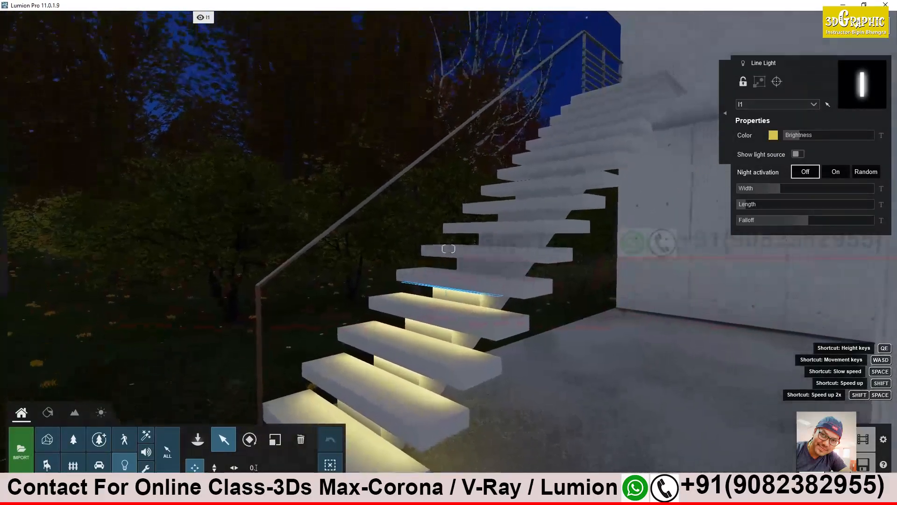
right_drag(490, 224, 490, 248)
key(w)
alt+drag(456, 263, 488, 224)
right_drag(508, 262, 454, 319)
right_drag(590, 197, 586, 221)
key(s)
key(e)
key(q)
key(w)
key(s)
key(s)
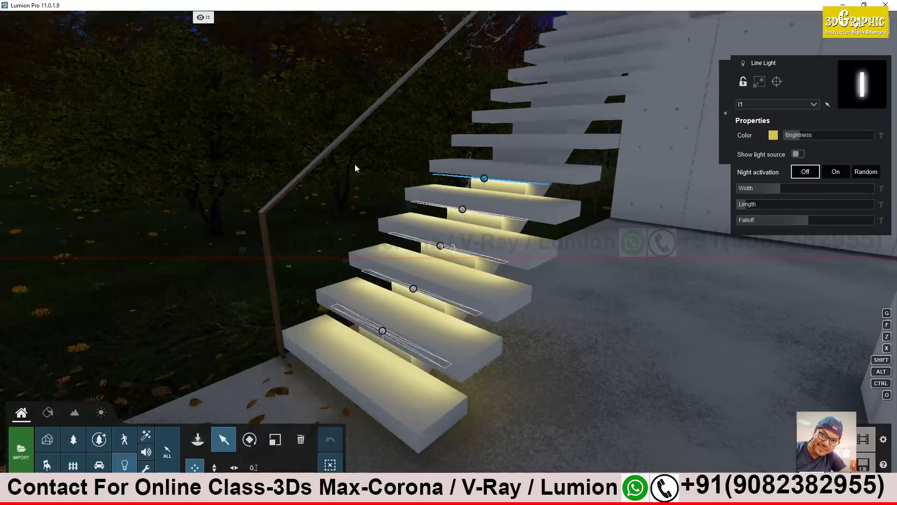
Step: Move the line light beneath the third tread to layer l2 and the one beneath the fourth tread to layer l3
click(382, 331)
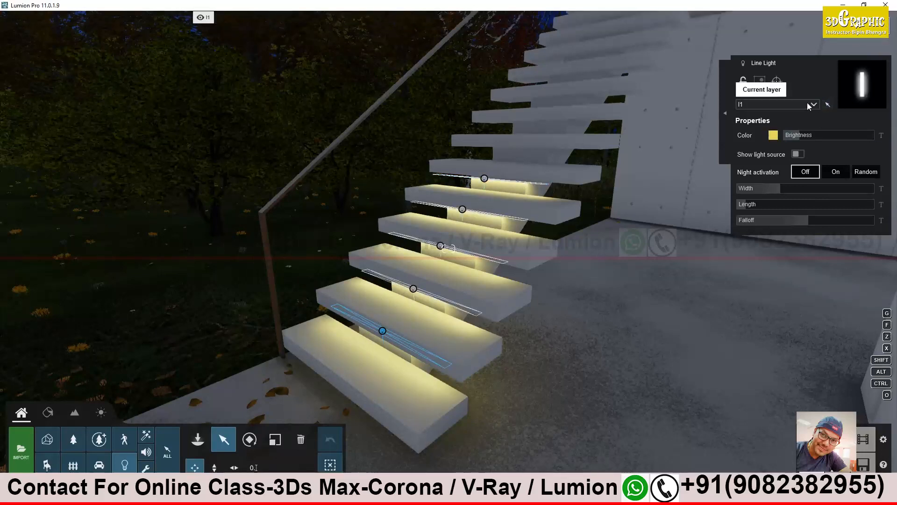
click(413, 288)
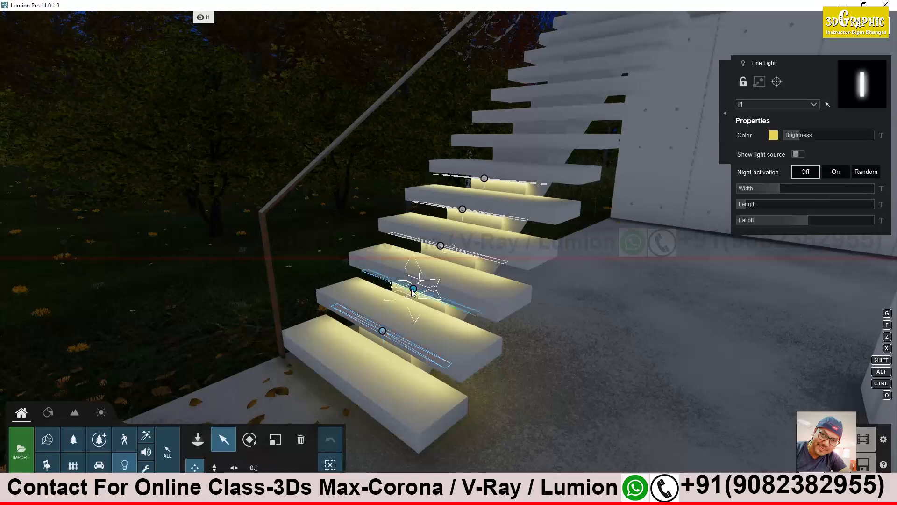
click(814, 105)
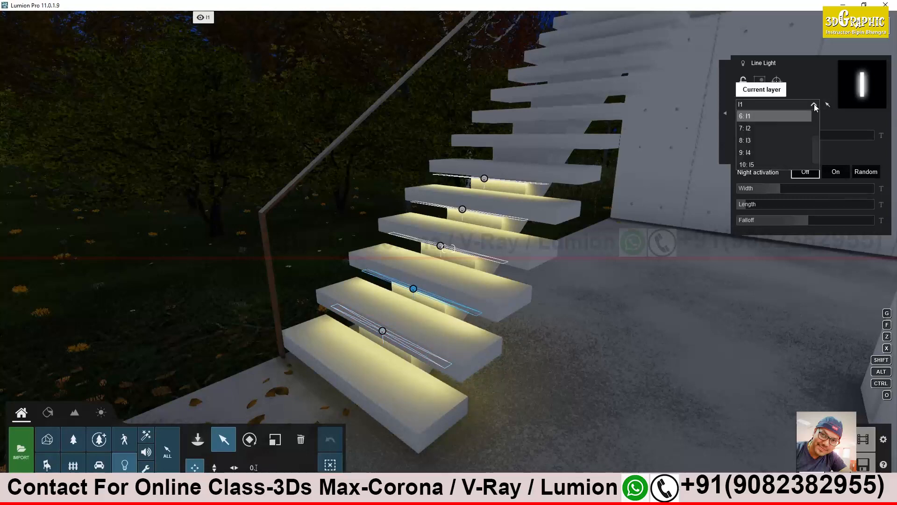
click(764, 128)
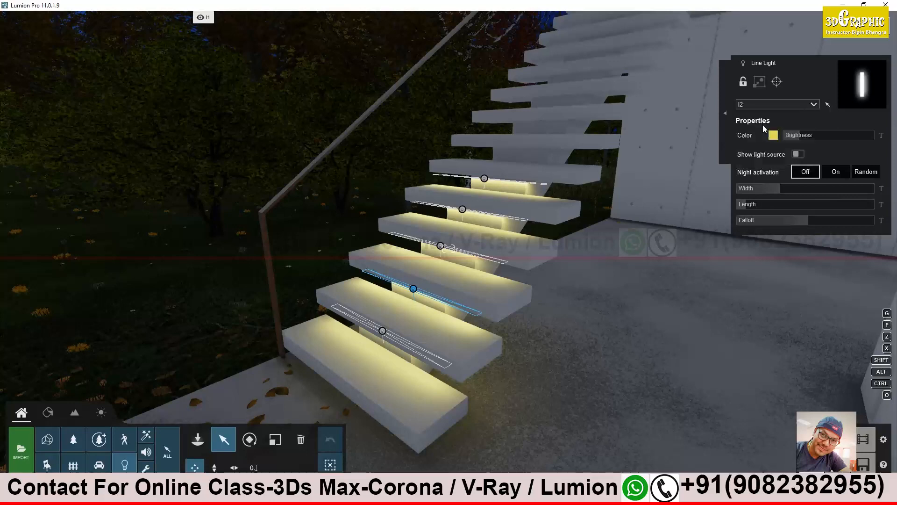
click(441, 247)
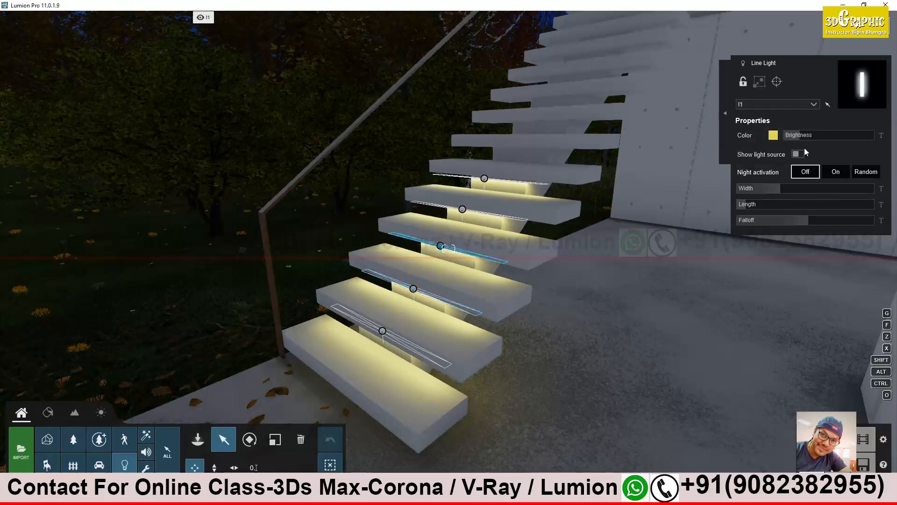
click(813, 104)
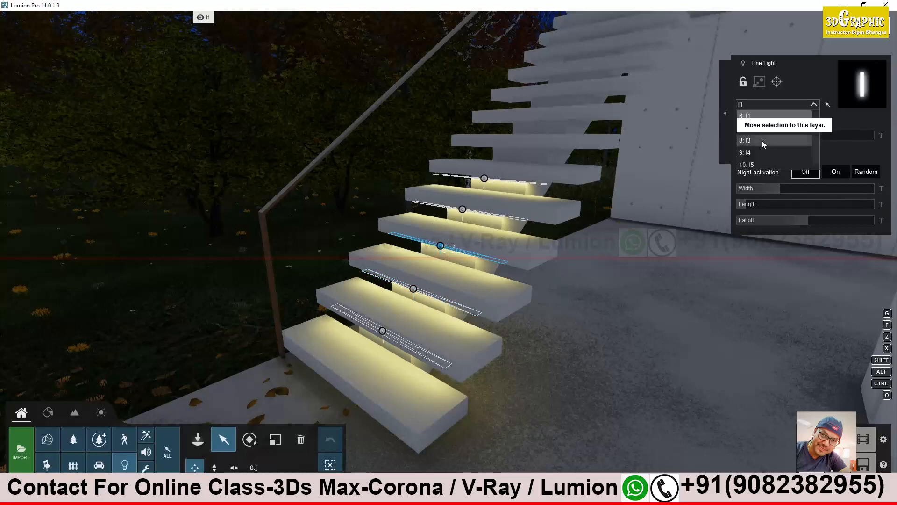
click(762, 140)
Step: Move the line light beneath the fifth tread to layer l4 and the one beneath the sixth tread to layer l5
click(462, 210)
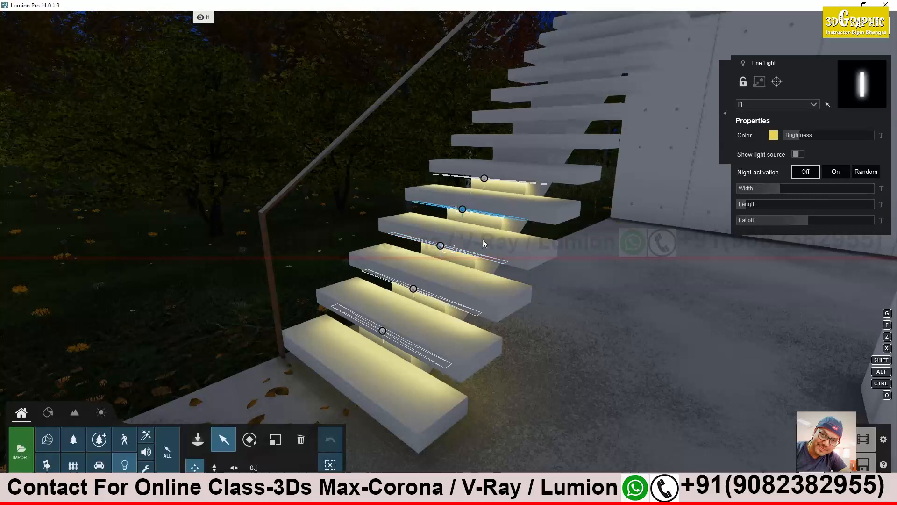
click(813, 105)
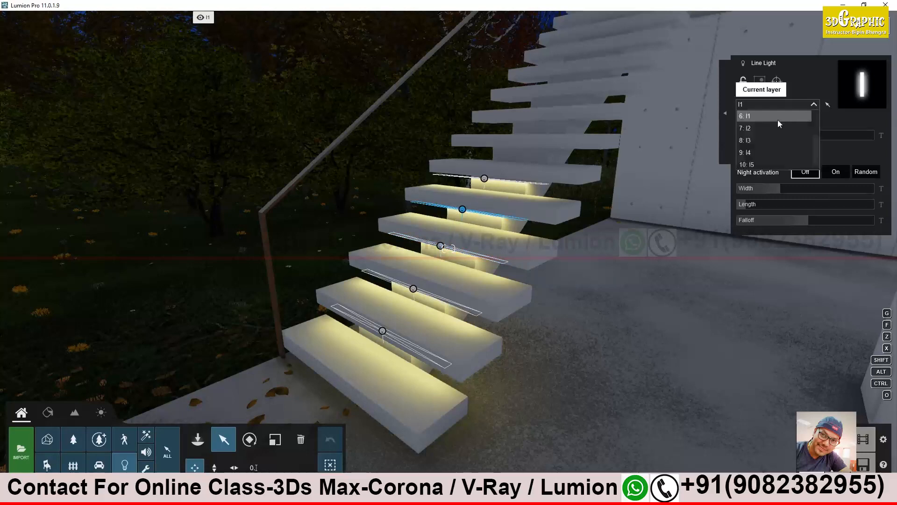
click(752, 154)
click(484, 179)
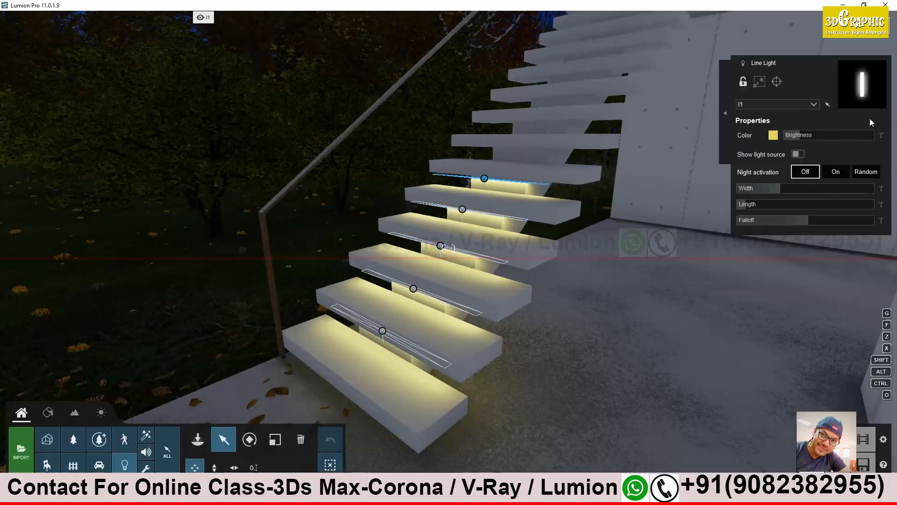
click(813, 105)
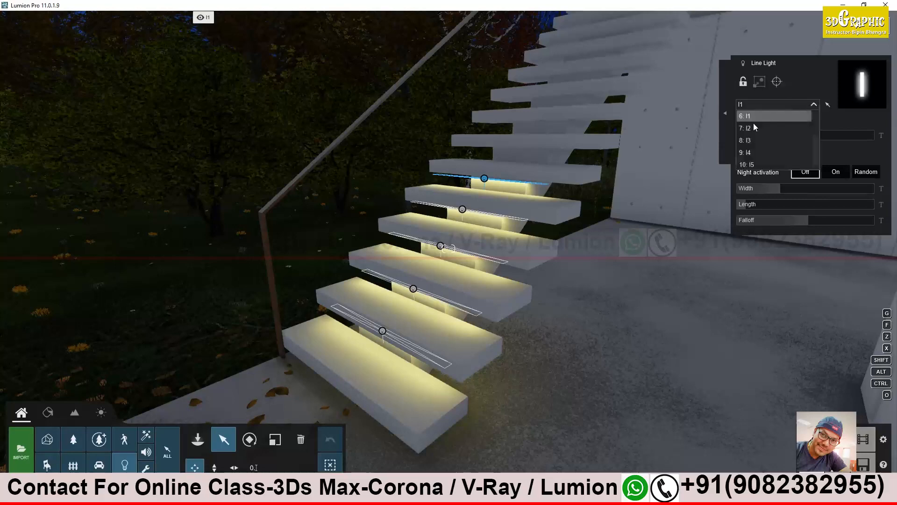
click(748, 165)
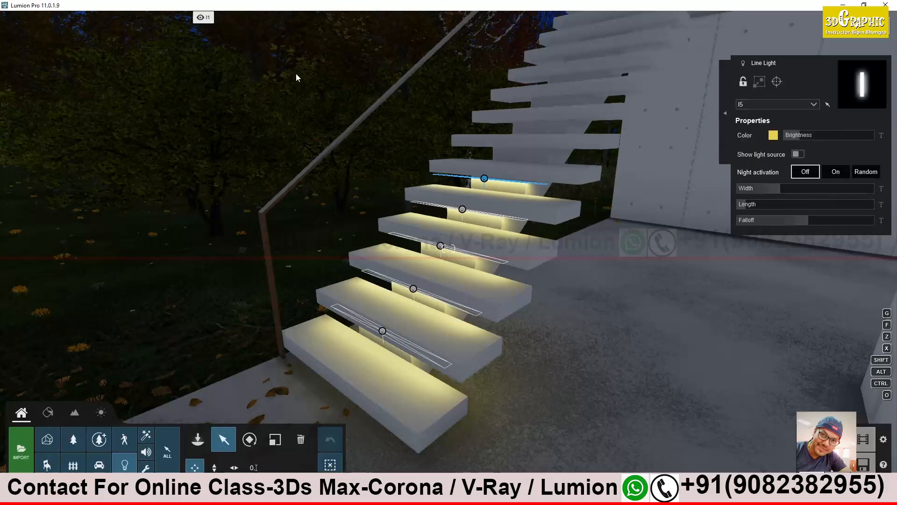
Step: Hide layers l5 down to l1 one by one and show them all again to check which tread light each controls
mouse_move(275, 35)
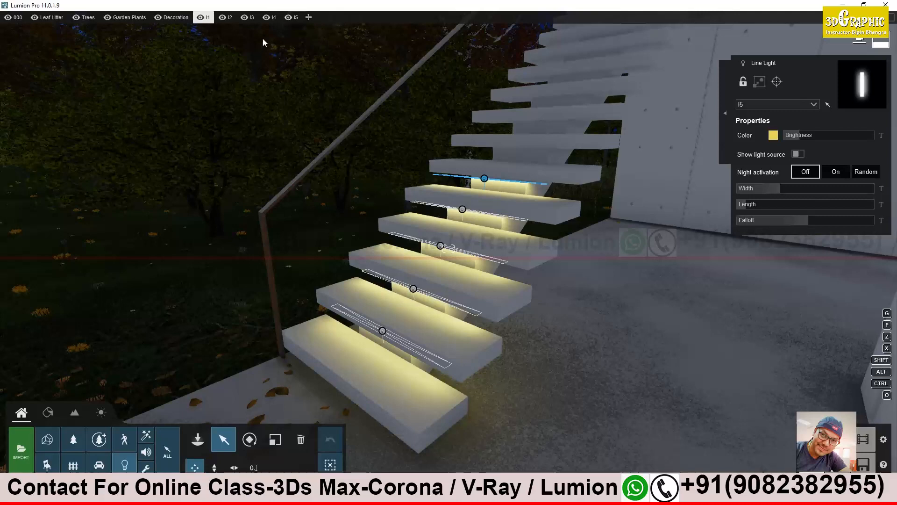
click(289, 18)
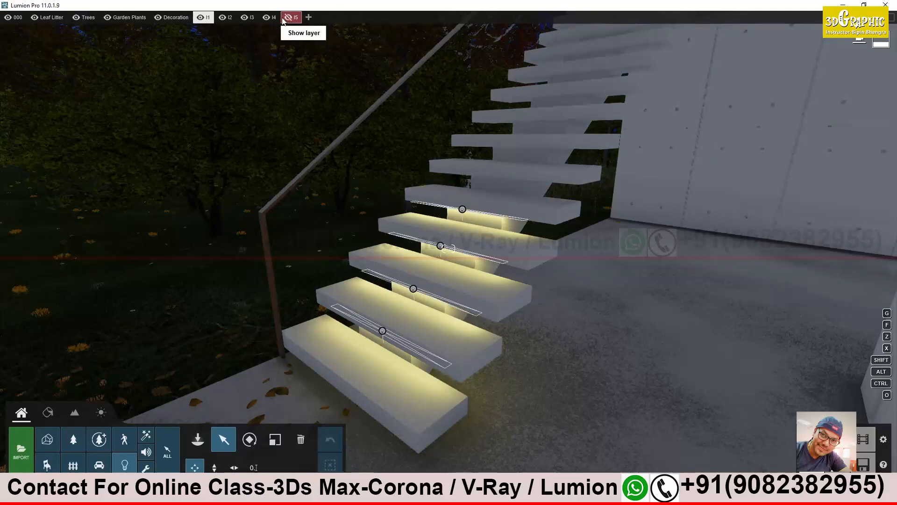
click(267, 18)
click(247, 19)
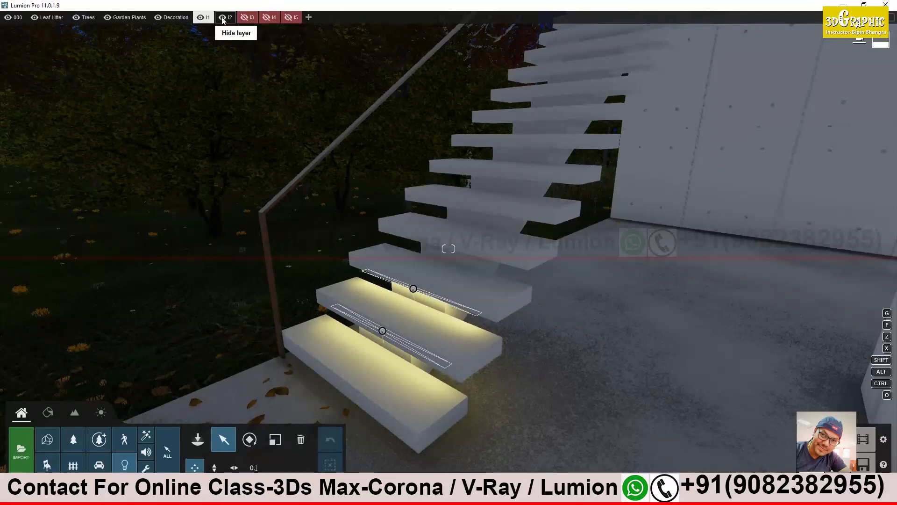
click(222, 19)
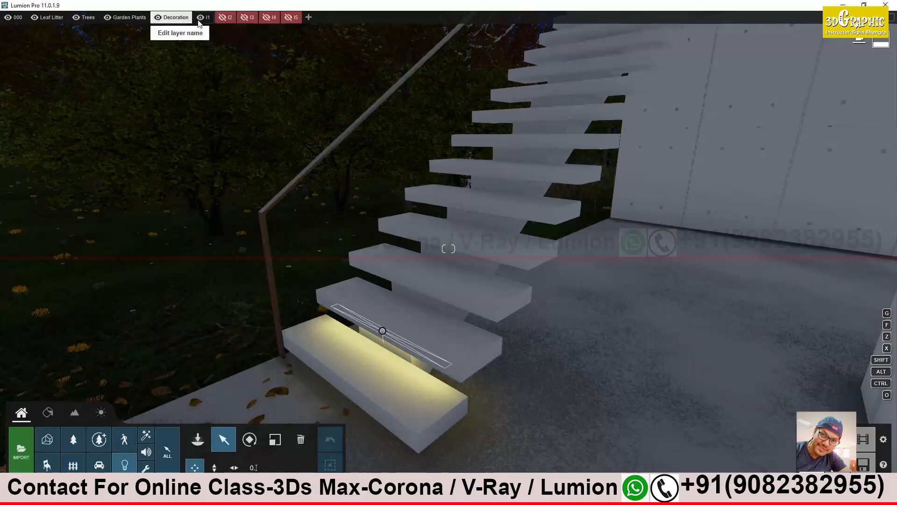
click(201, 19)
click(201, 19)
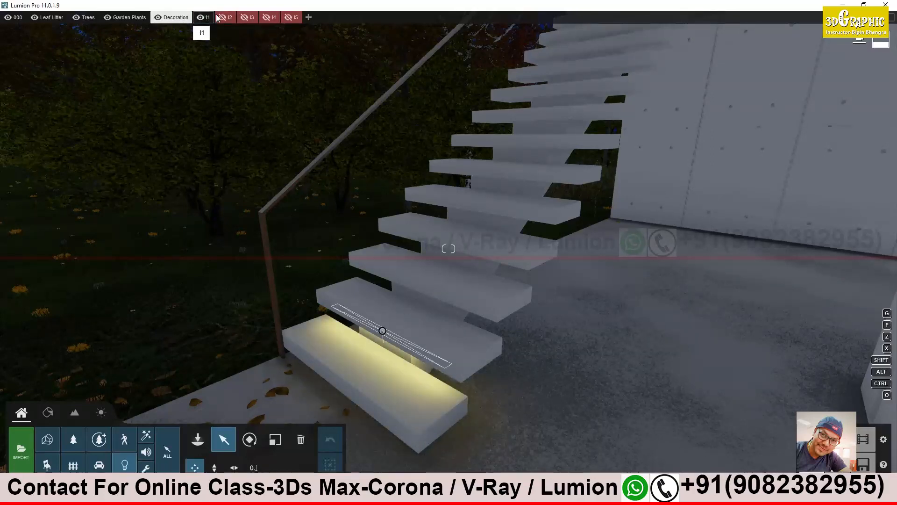
click(223, 19)
click(246, 19)
click(268, 18)
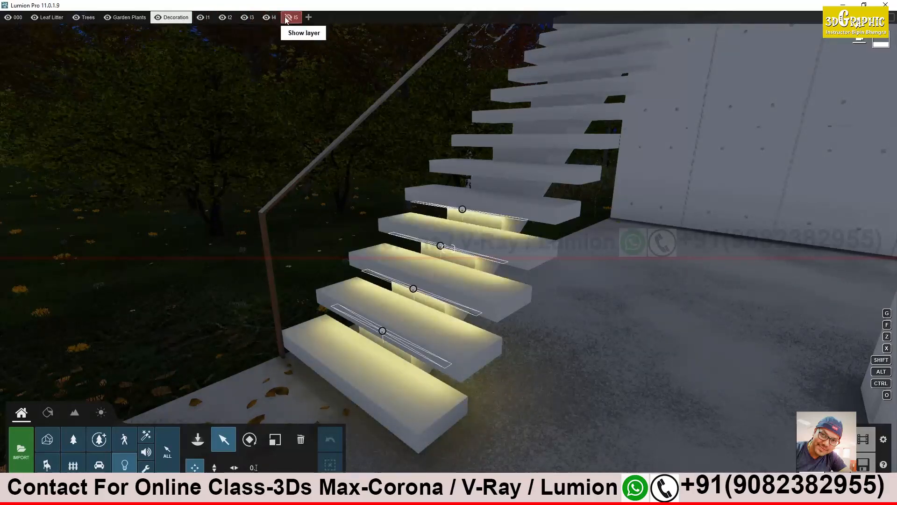
click(290, 18)
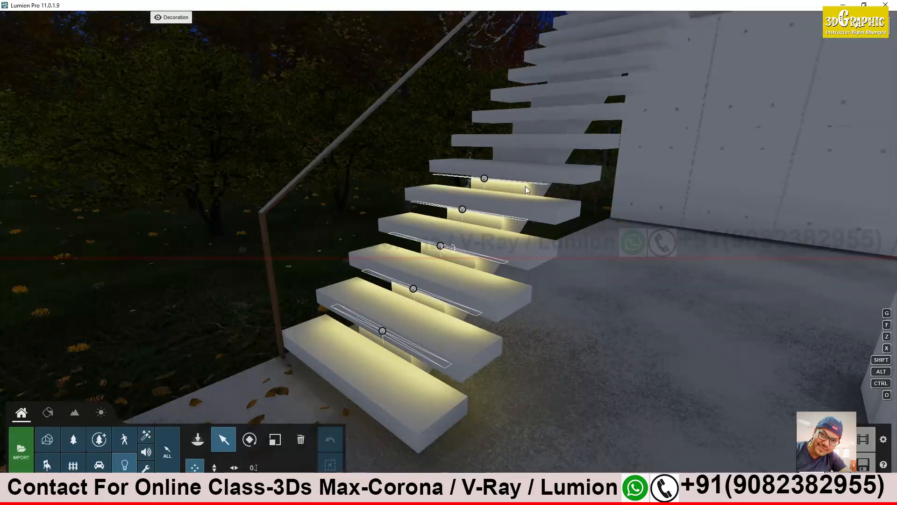
Step: In the staircase movie clip, create a Layer Visibility keyframe at about 0:00.10 with layers 6 to 10 hidden
click(863, 439)
drag(48, 382, 28, 419)
click(49, 382)
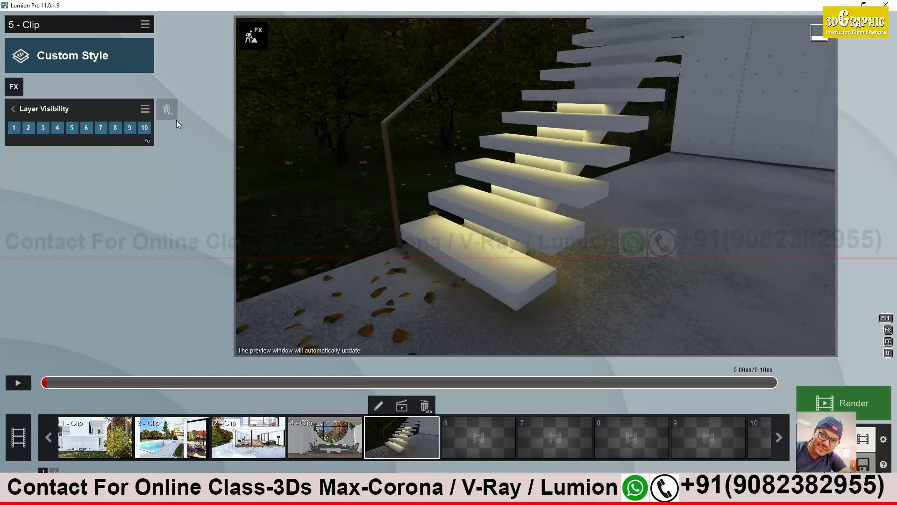
click(148, 140)
click(144, 130)
click(130, 129)
click(115, 129)
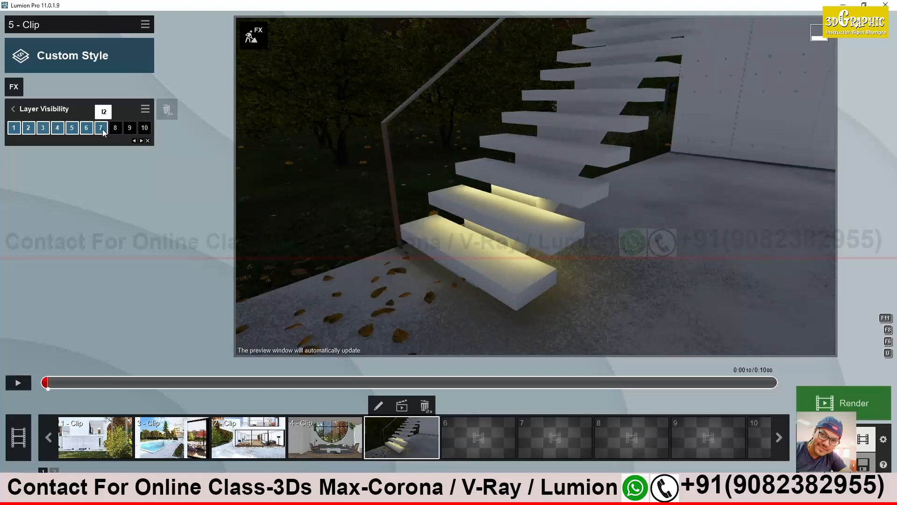
click(101, 129)
click(88, 131)
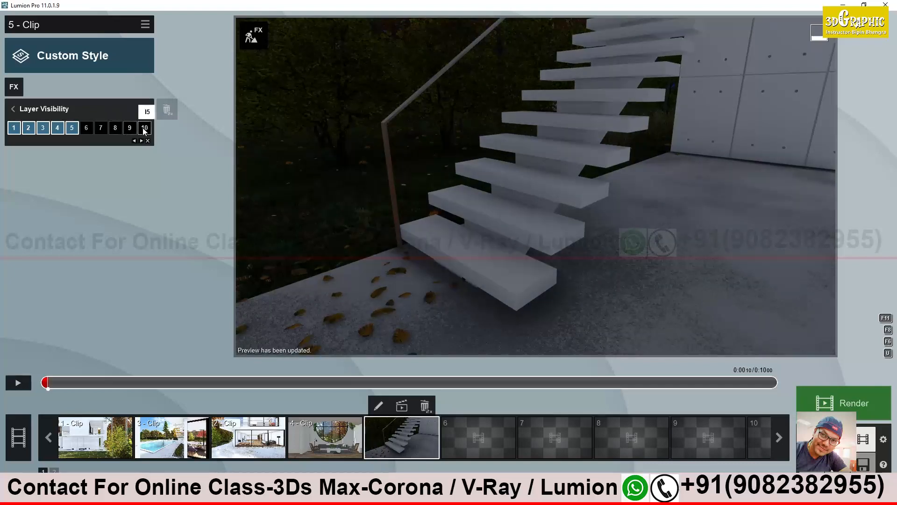
click(82, 129)
click(82, 129)
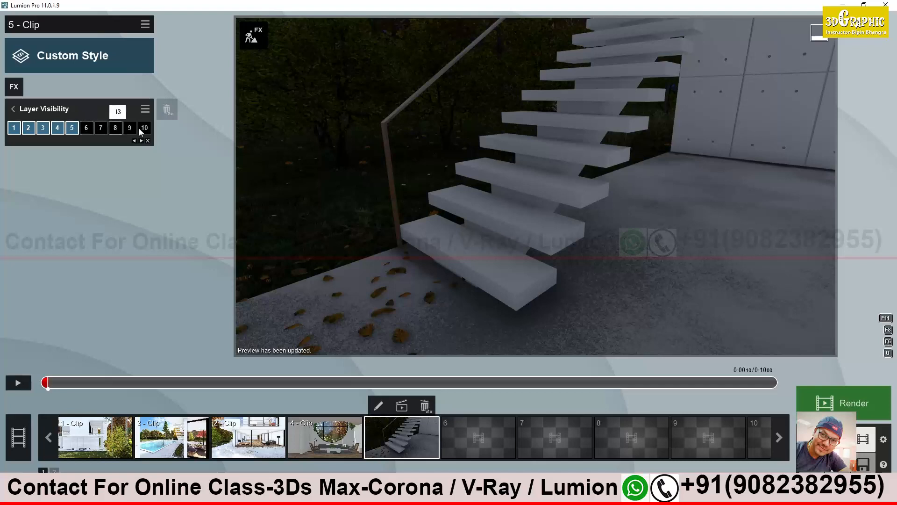
Step: Add a Layer Visibility keyframe at about 0:01.21 that shows layer 6
click(48, 386)
drag(52, 386, 57, 387)
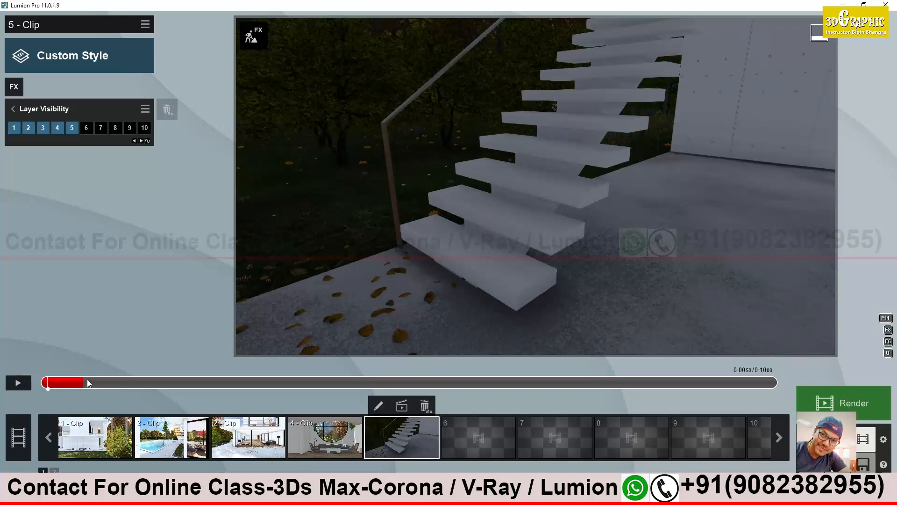
drag(104, 381, 130, 383)
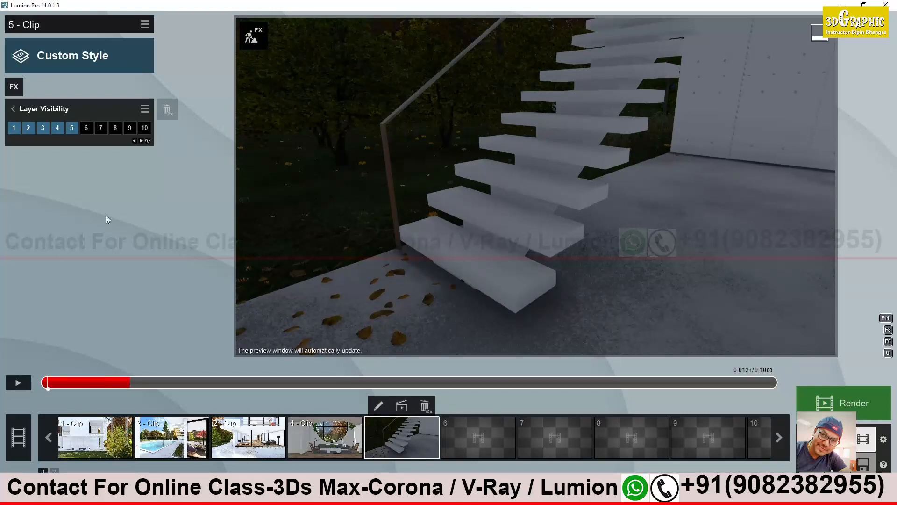
click(86, 128)
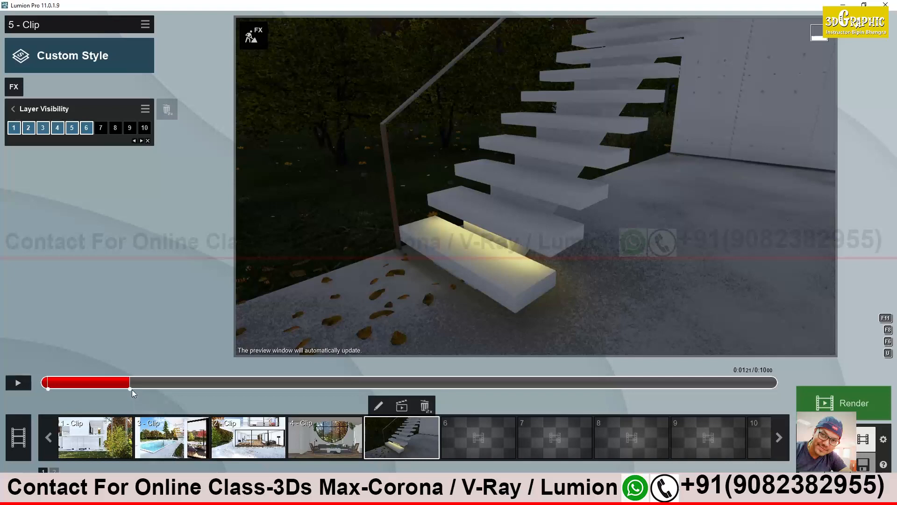
Step: Add Layer Visibility keyframes that show layer 7 at about 0:02.53 and layer 8 at about 0:03.52
drag(134, 382, 228, 384)
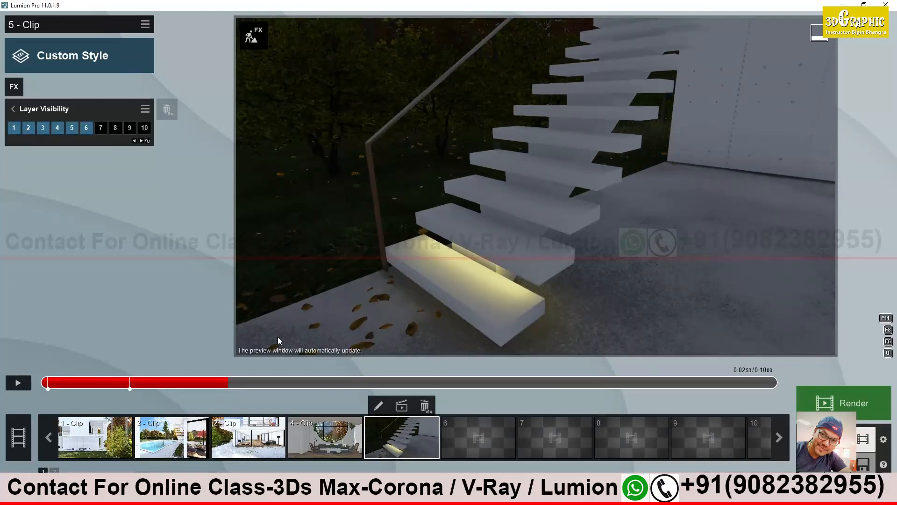
click(148, 141)
click(101, 128)
drag(234, 382, 300, 384)
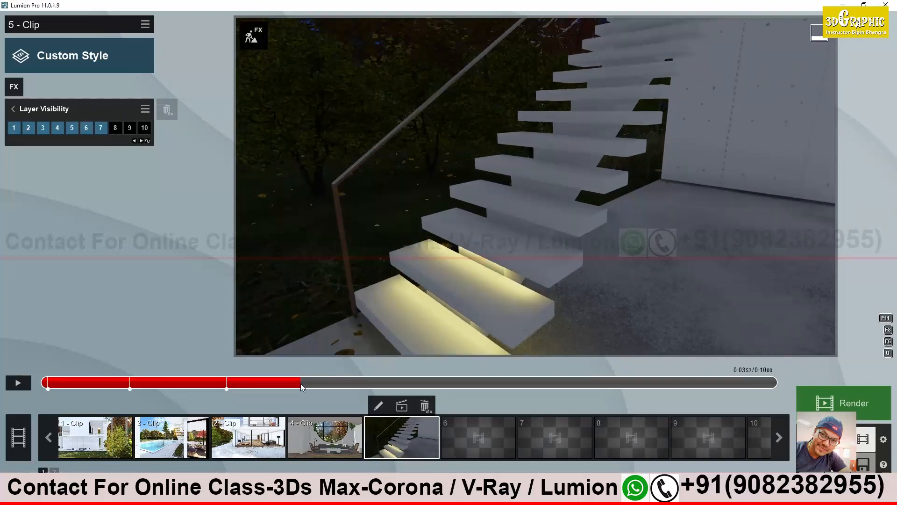
click(147, 141)
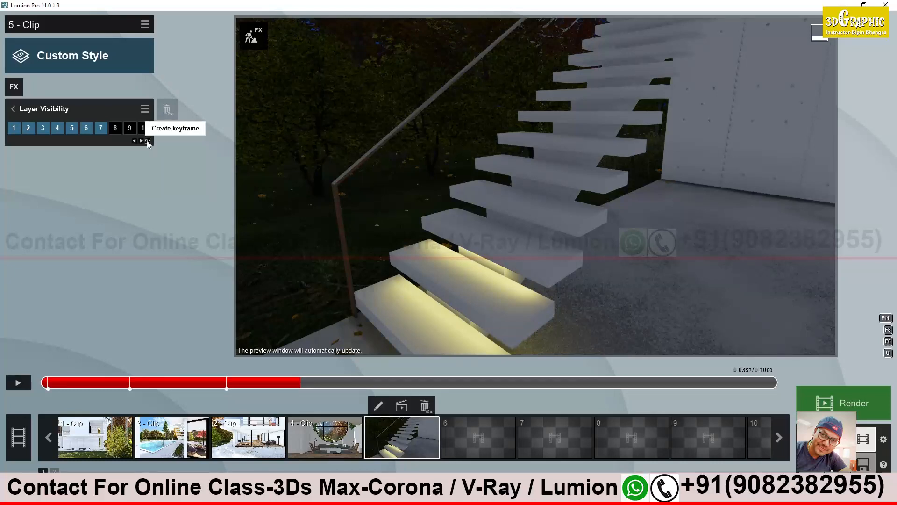
click(116, 129)
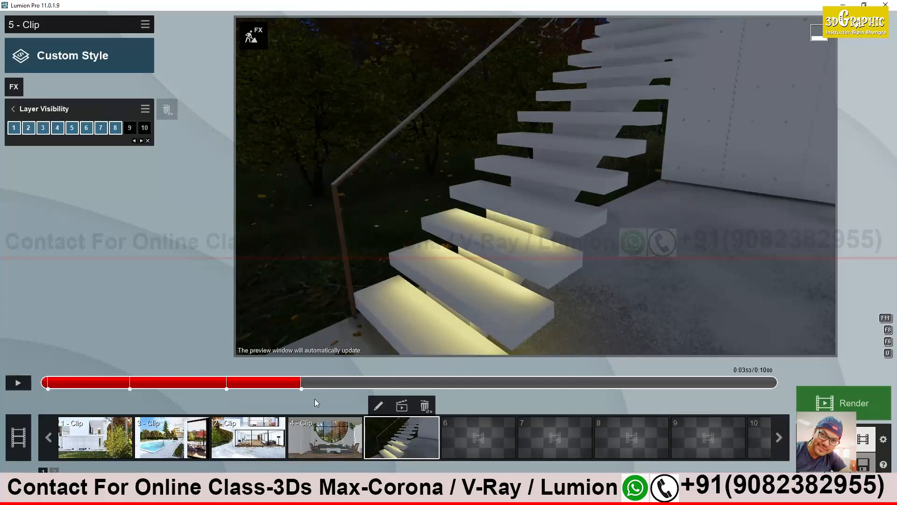
Step: Add Layer Visibility keyframes that show layer 9 at about 0:04.55 and layer 10 at about 0:05.34
drag(305, 382, 377, 388)
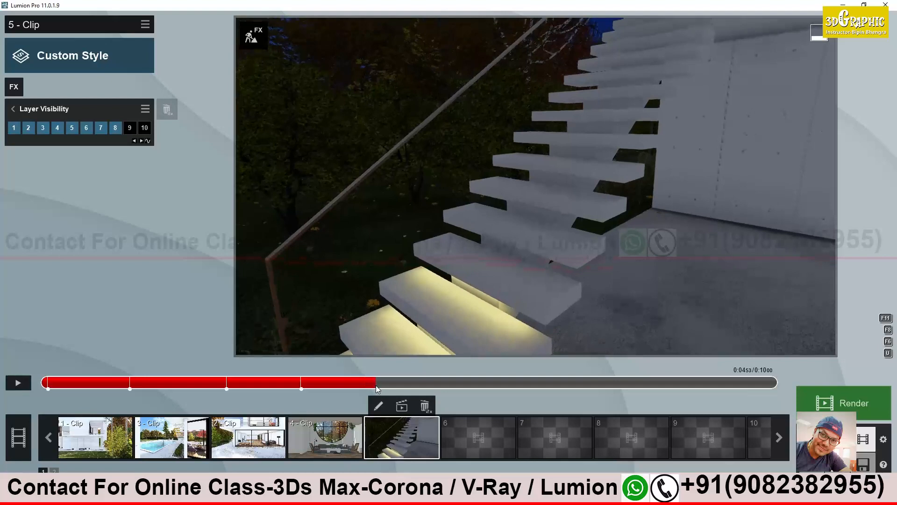
click(147, 141)
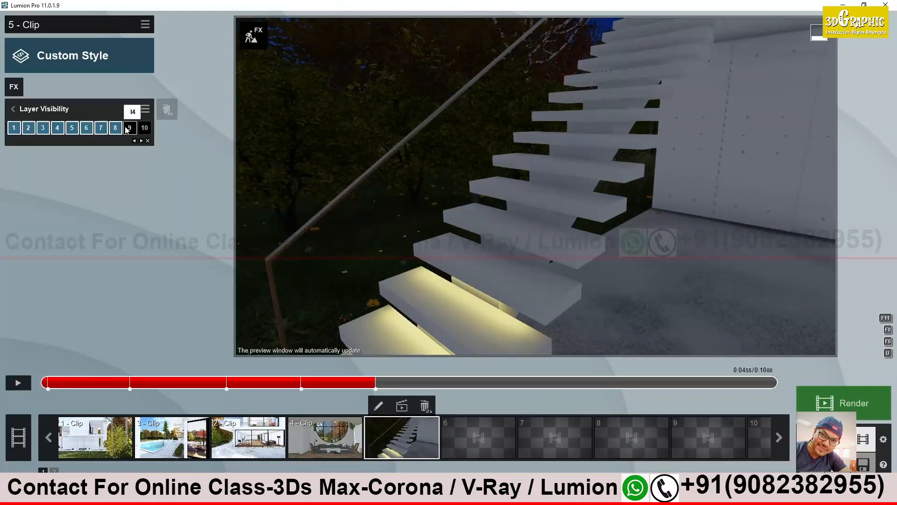
click(130, 128)
drag(377, 384, 434, 384)
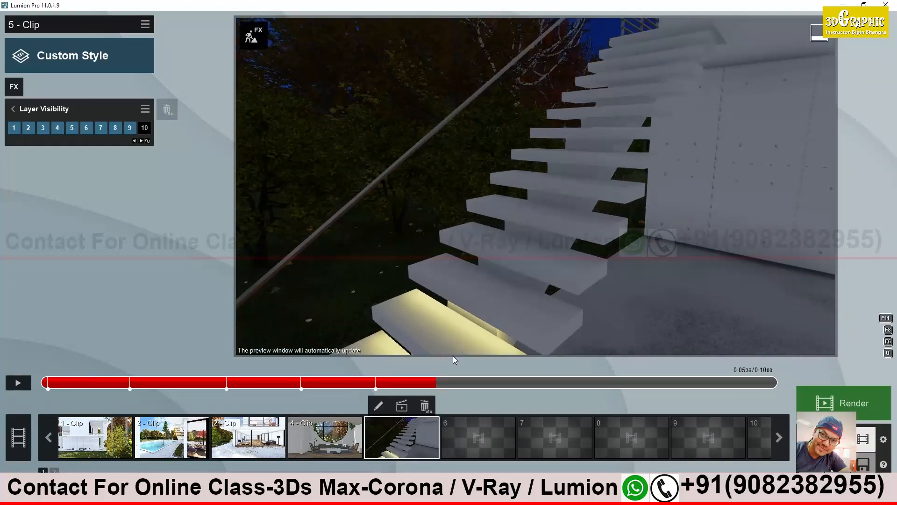
click(148, 142)
click(144, 128)
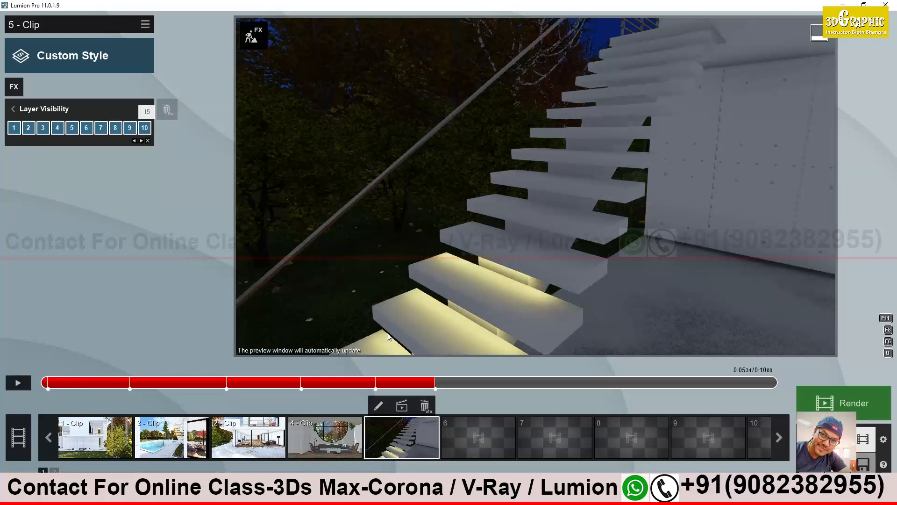
Step: Play and scrub the staircase clip from its start to check the order and timing of the tread lights
drag(435, 384, 35, 386)
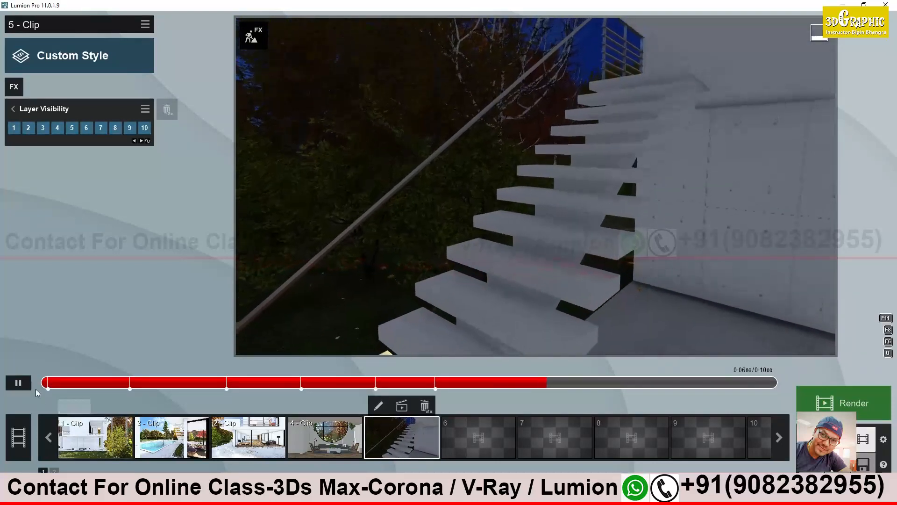
click(9, 386)
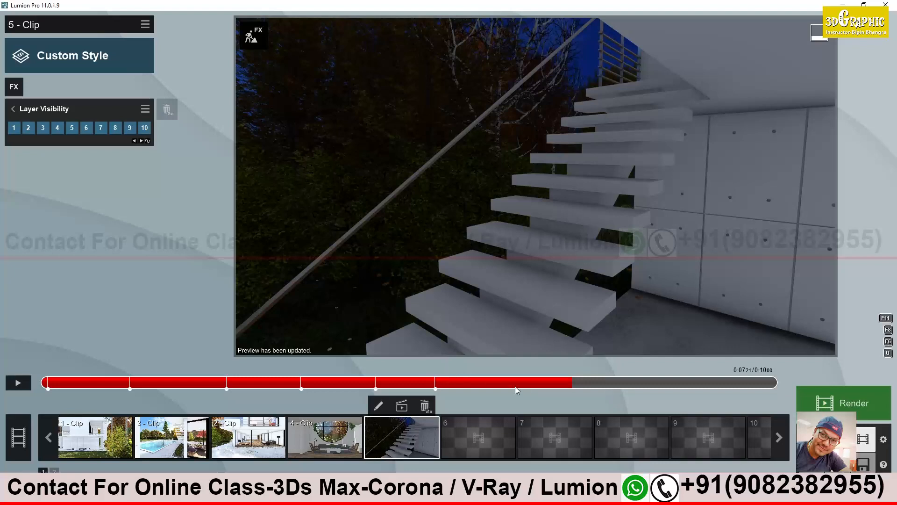
drag(521, 385, 61, 380)
drag(148, 382, 51, 396)
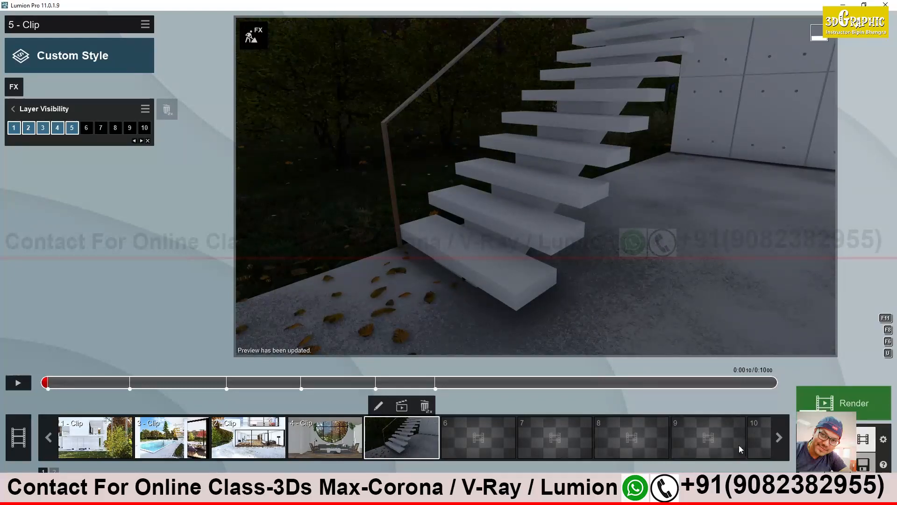
click(20, 384)
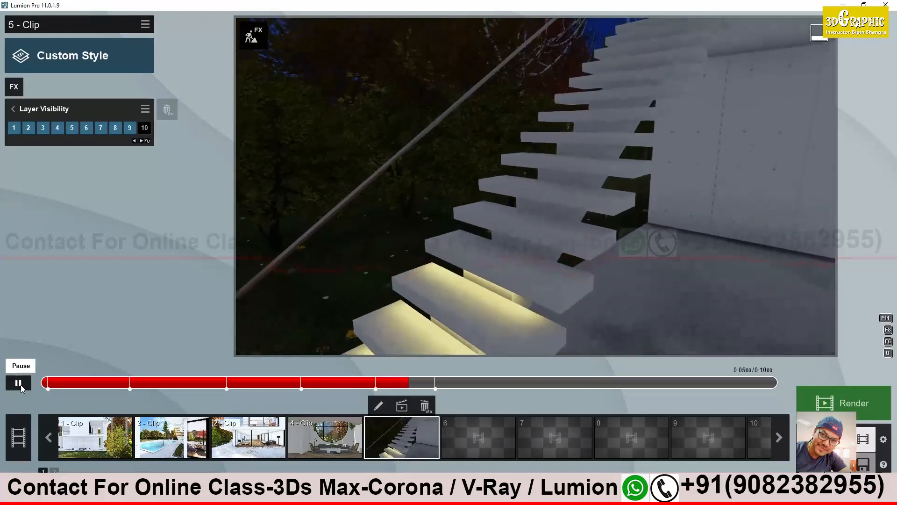
click(21, 384)
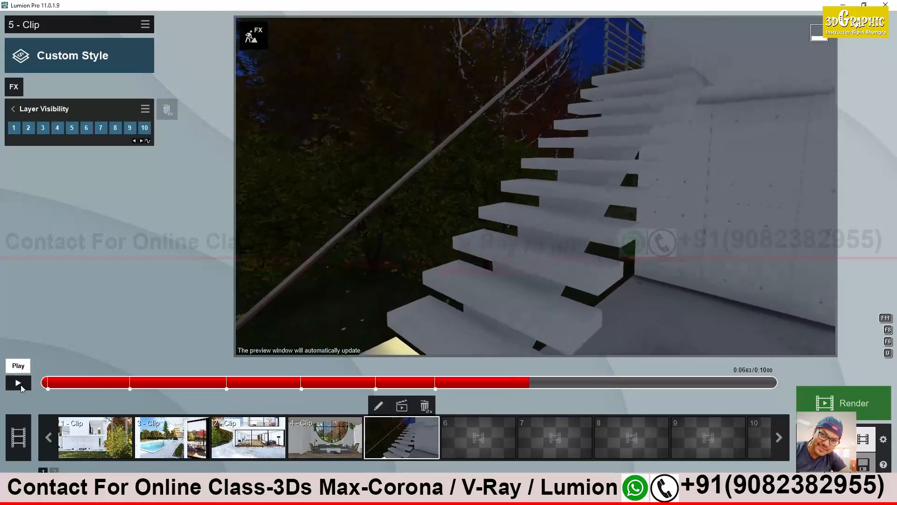
mouse_move(505, 388)
mouse_down()
mouse_move(429, 382)
mouse_move(556, 379)
mouse_move(439, 387)
mouse_move(515, 379)
mouse_up()
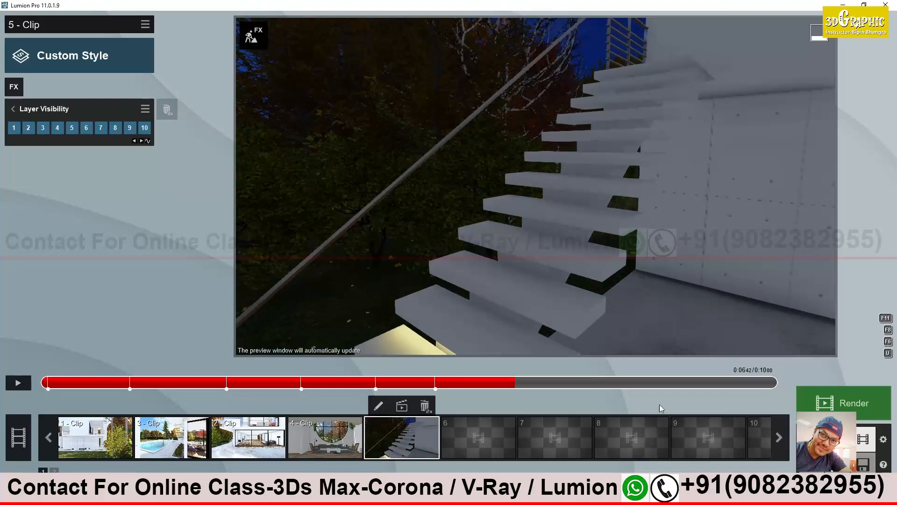
Step: Shorten the staircase clip's duration to 7 seconds, scrub through its camera path and return to the clip effects
click(379, 407)
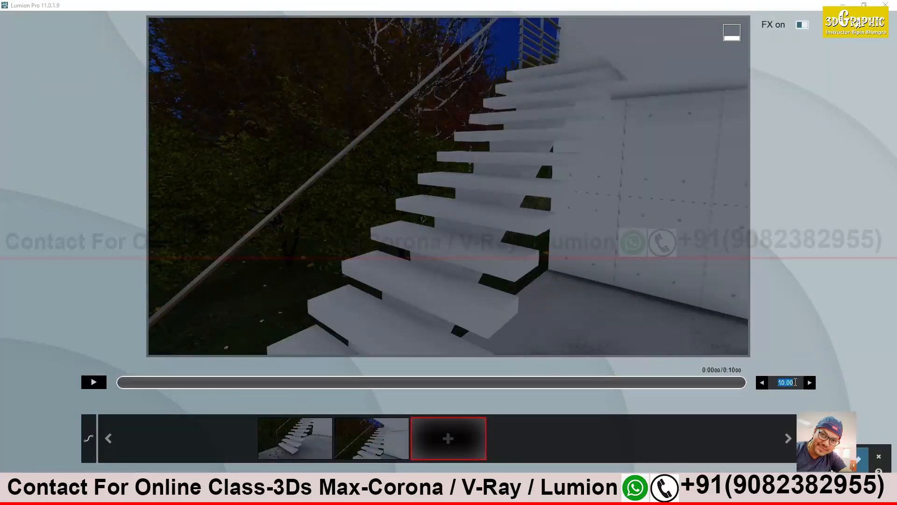
key(Return)
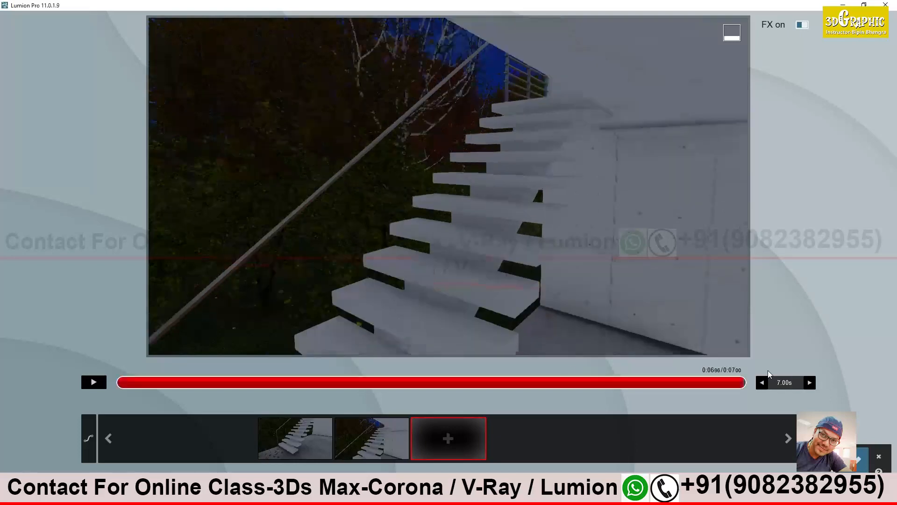
click(168, 384)
drag(245, 384, 707, 377)
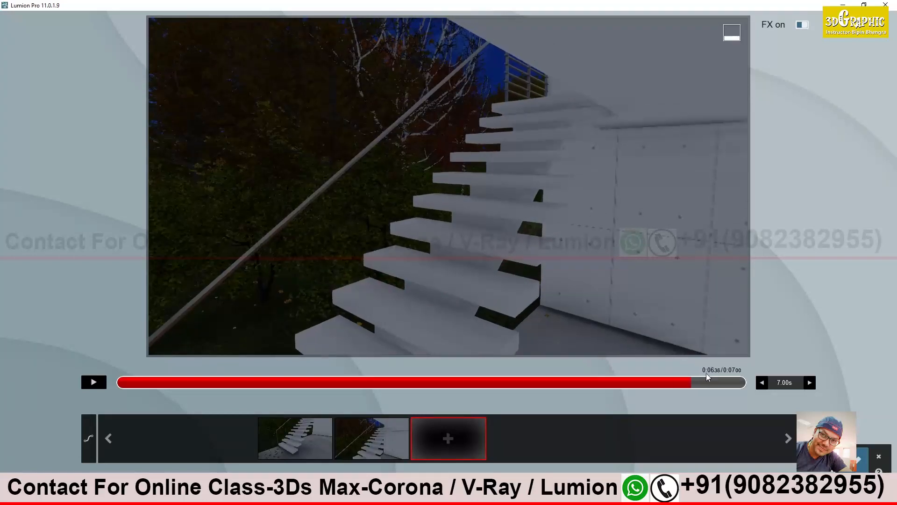
click(877, 459)
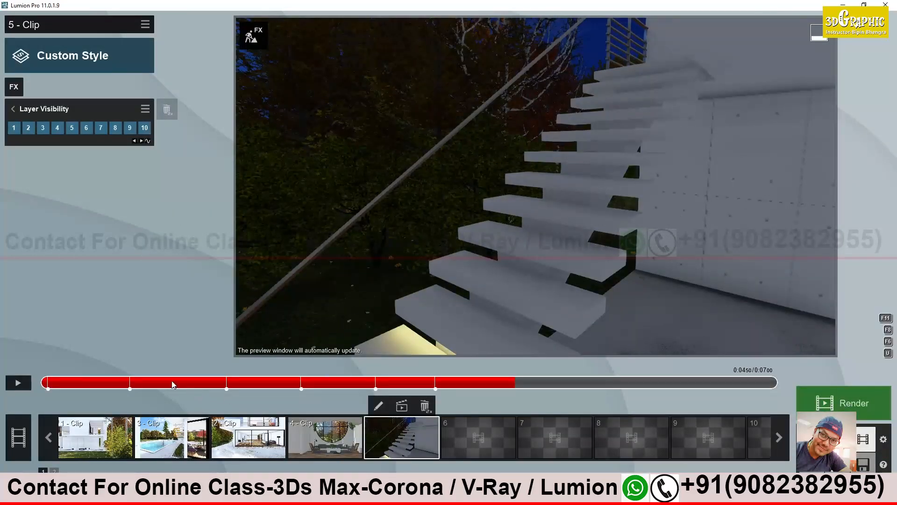